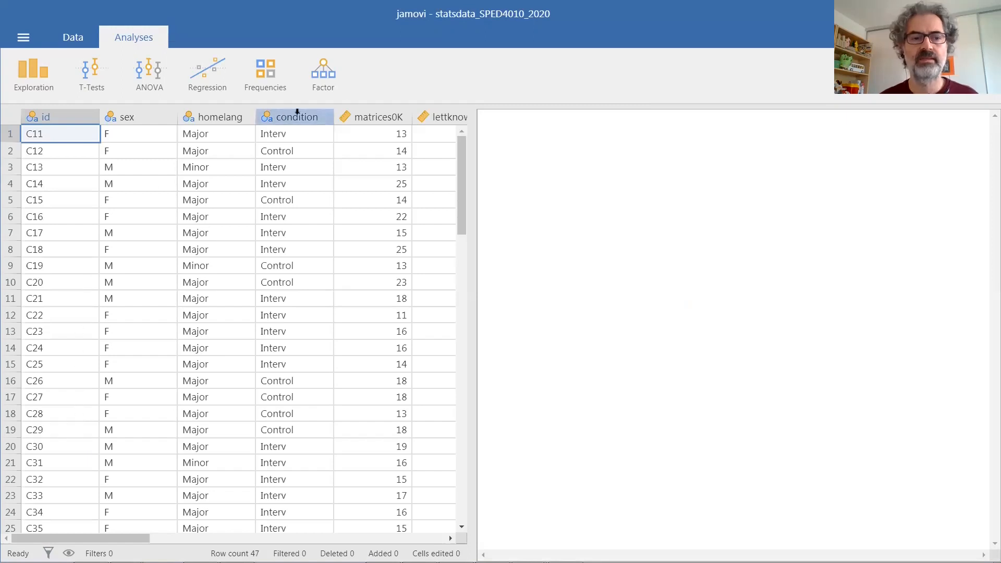
- Look through the dataset's variables from id to wordfluPT and return to the first columns
left_click_drag(460, 205, 462, 136)
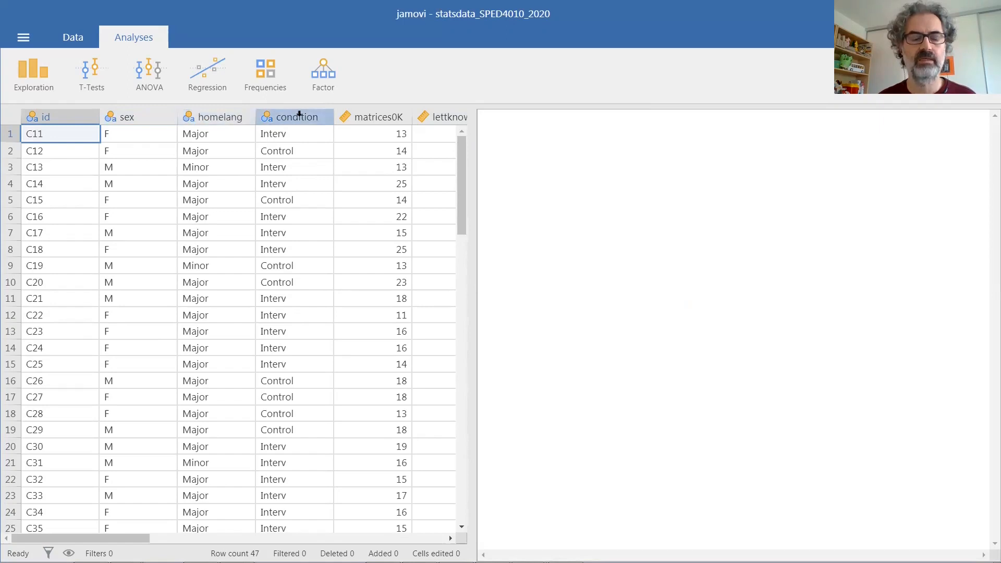
left_click_drag(131, 538, 222, 538)
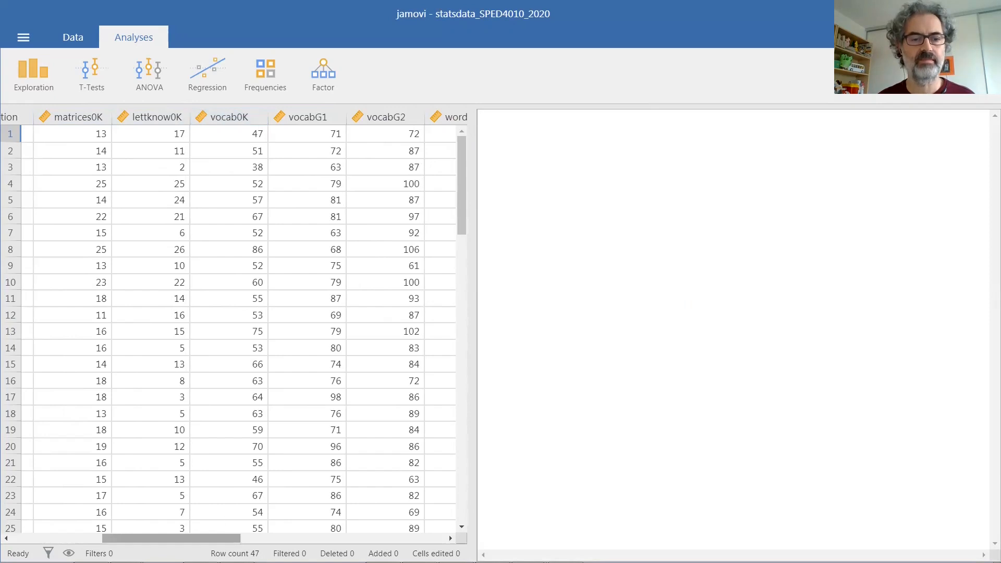
left_click_drag(202, 537, 257, 537)
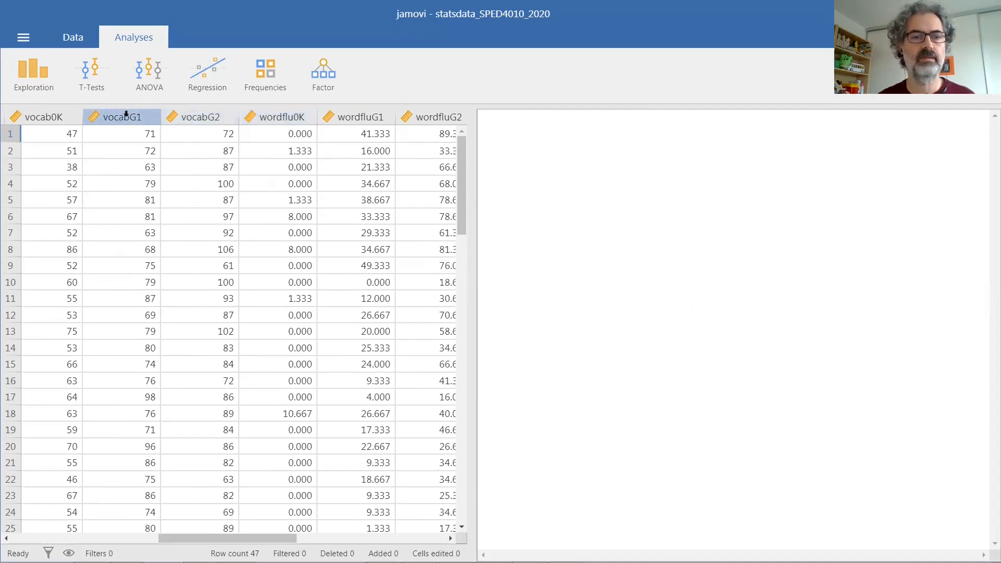
left_click_drag(232, 538, 287, 542)
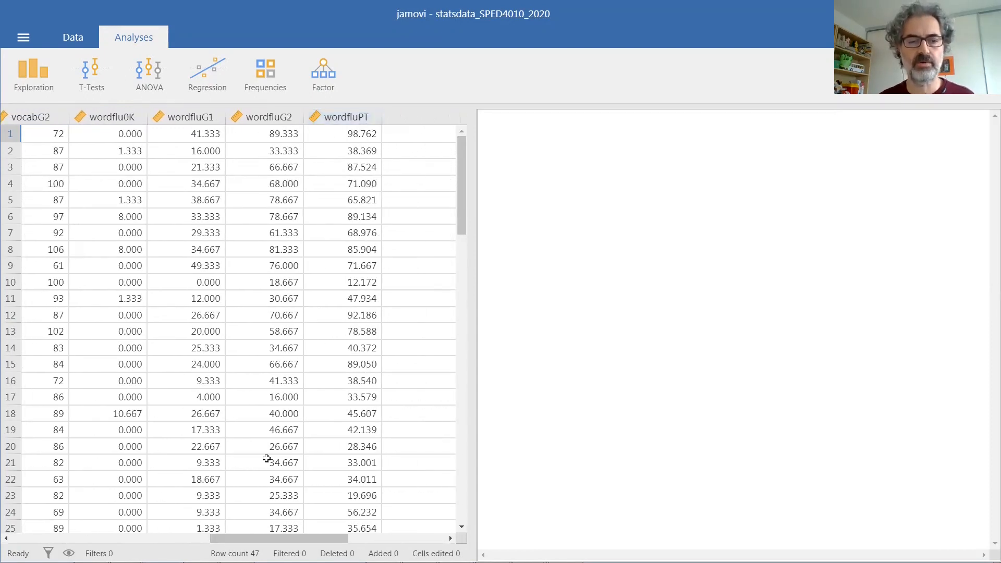
left_click_drag(256, 539, 56, 539)
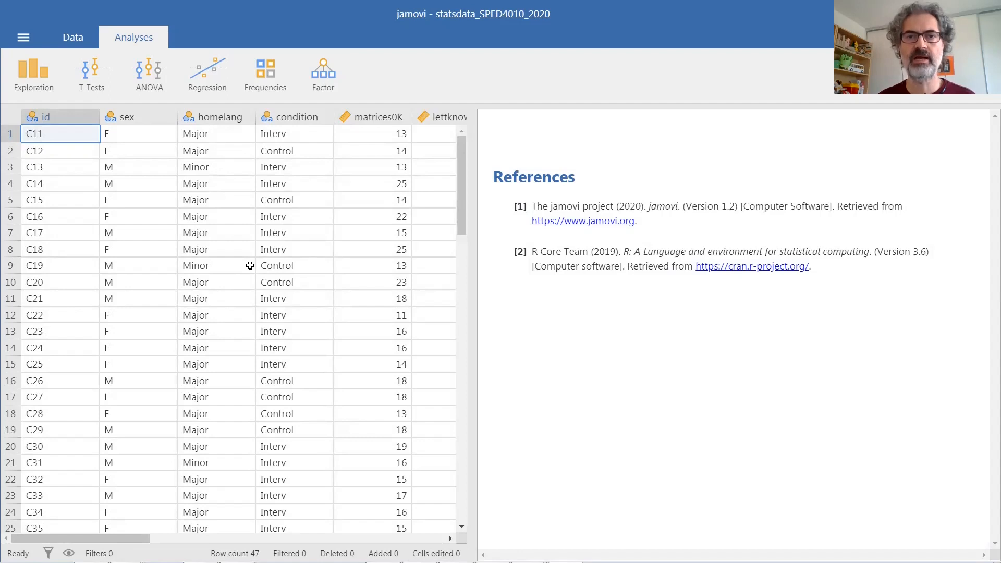
- Set up an ANOVA with vocab0K as the dependent variable and sex and homelang as fixed factors
left_click(148, 80)
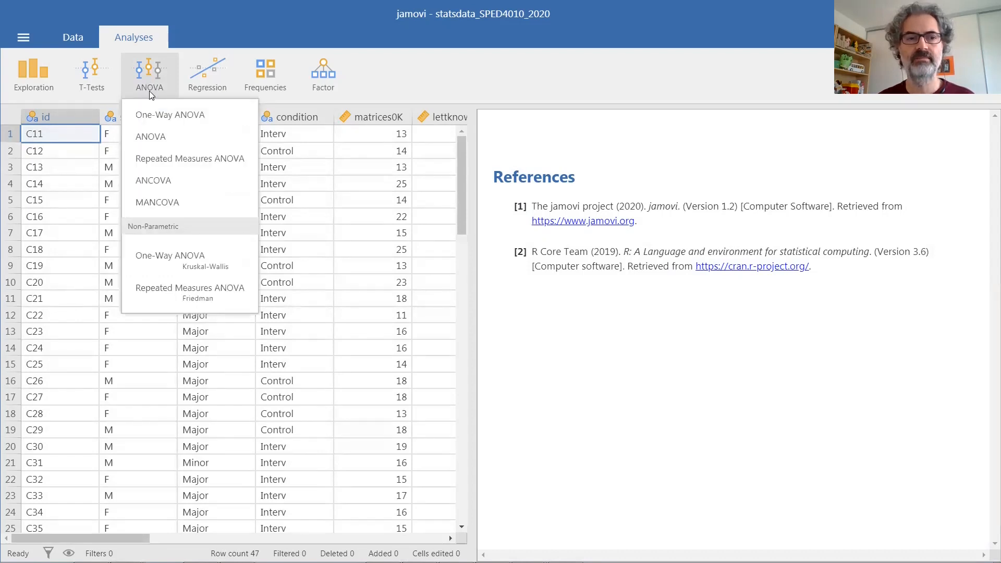
left_click(167, 137)
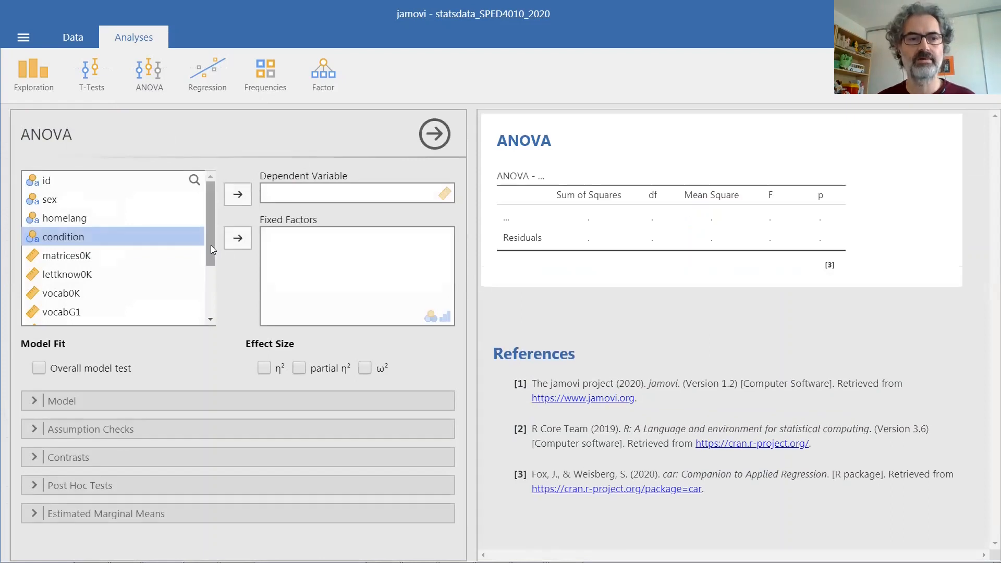
left_click(79, 294)
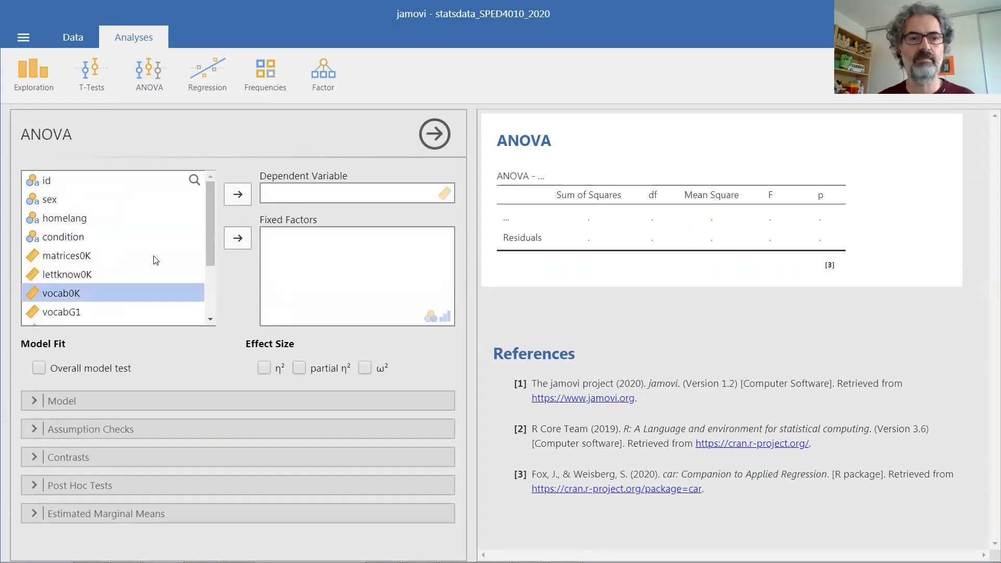
left_click(237, 194)
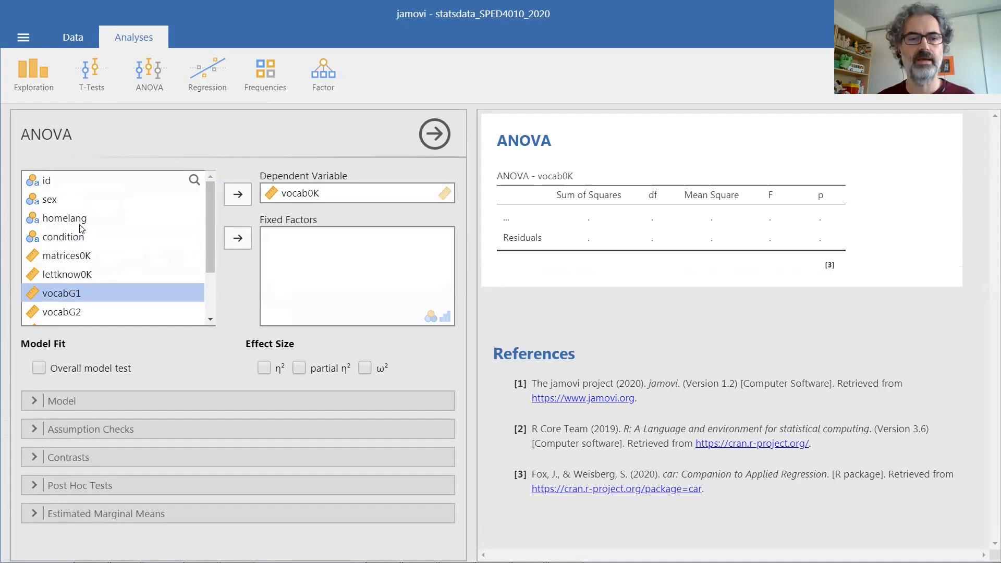
left_click(46, 200)
left_click(237, 241)
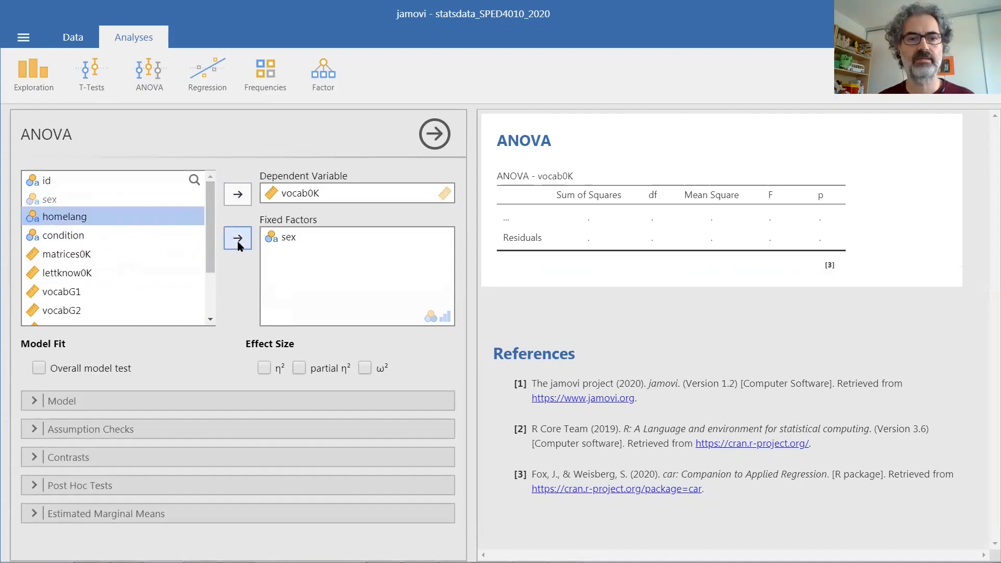
left_click(238, 240)
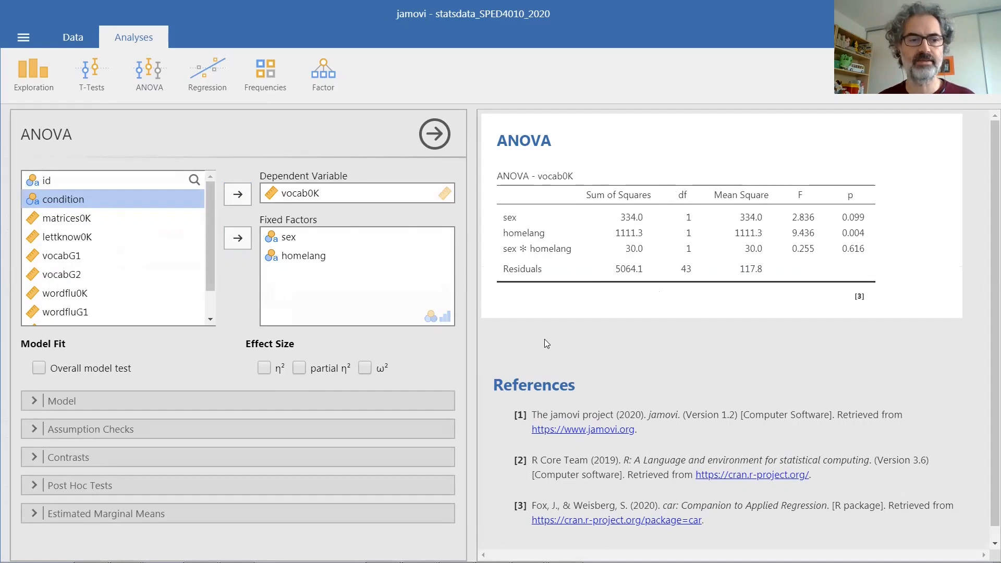
- Add the homogeneity test, normality test and Q-Q plot as assumption checks, and view the Q-Q plot
left_click(30, 428)
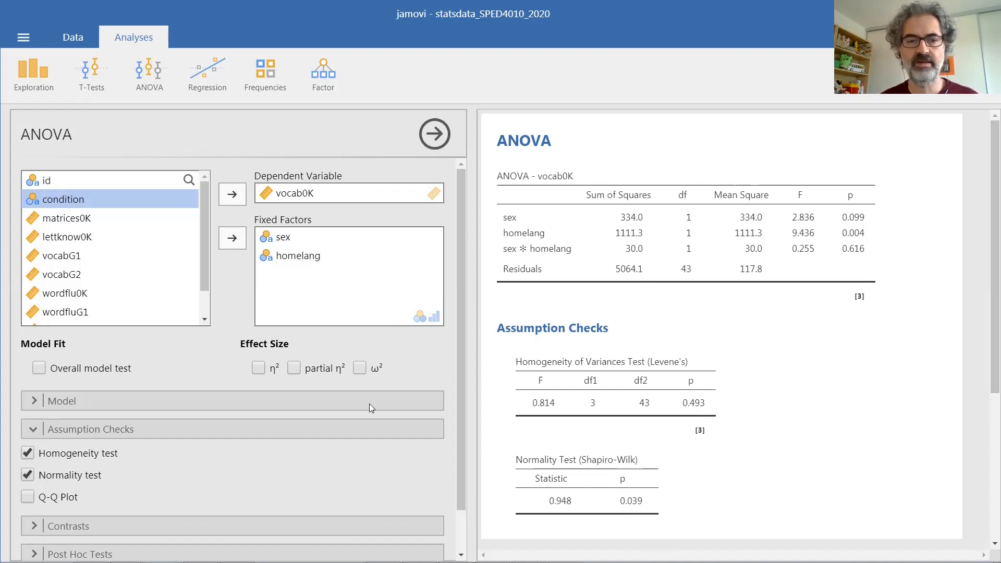
left_click(27, 497)
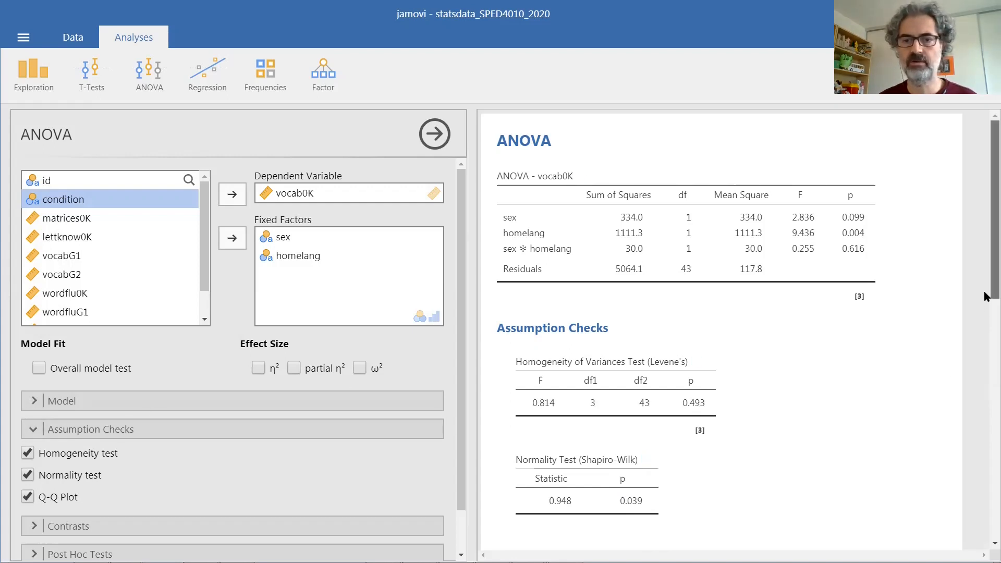
scroll(985, 324, "down", 2)
scroll(983, 322, "down", 5)
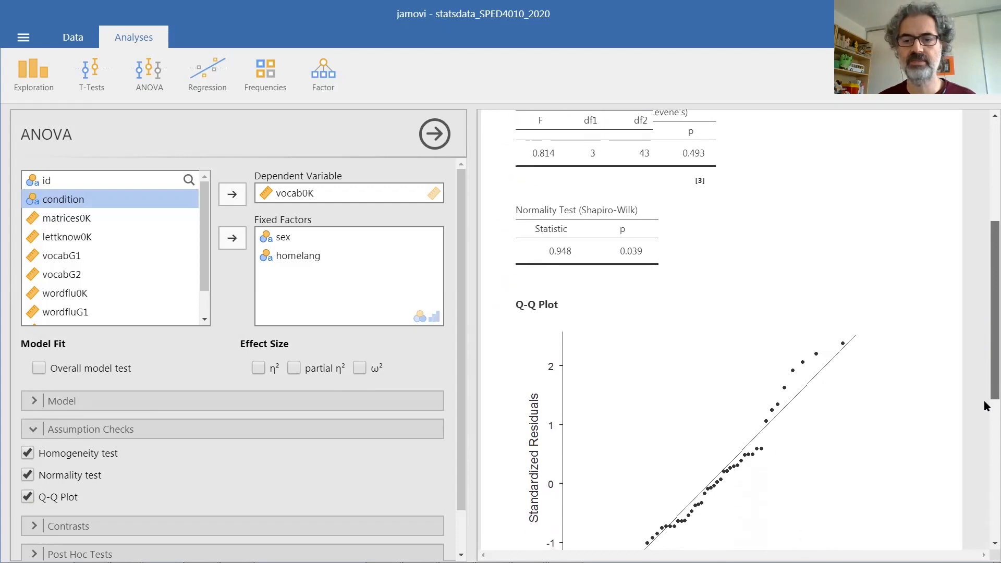
mouse_move(995, 356)
left_mouse_down()
mouse_move(994, 338)
mouse_move(995, 382)
mouse_move(995, 350)
left_mouse_up()
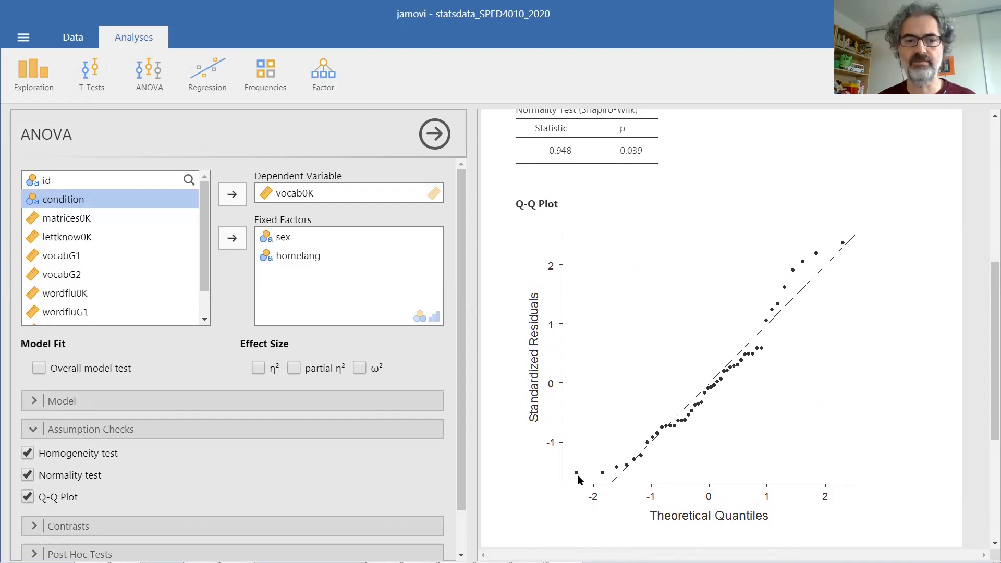
- Add η² and partial η² effect sizes to the ANOVA table and view them
scroll(32, 356, "down", 2)
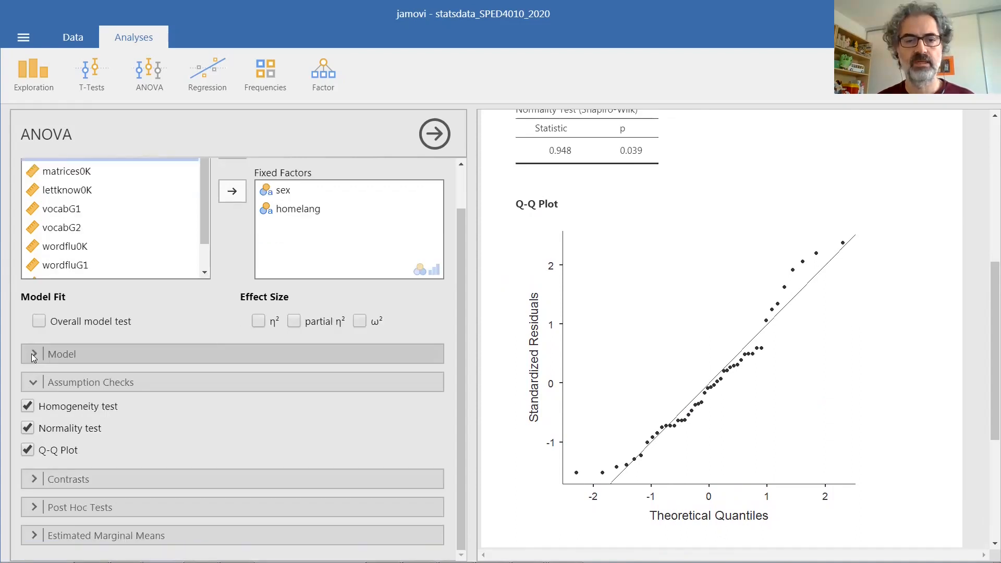
left_click(259, 322)
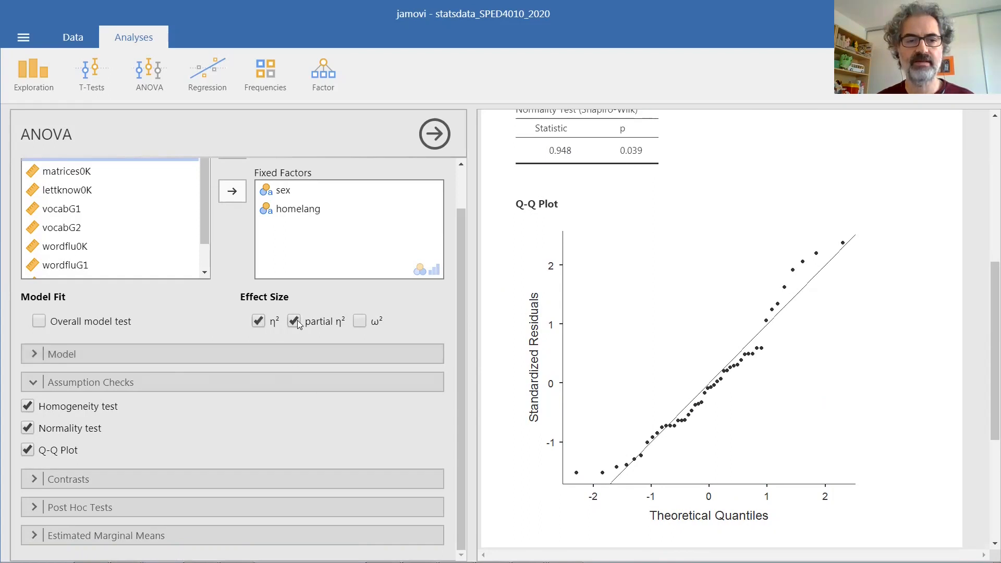
scroll(732, 299, "up", 6)
scroll(748, 343, "up", 1)
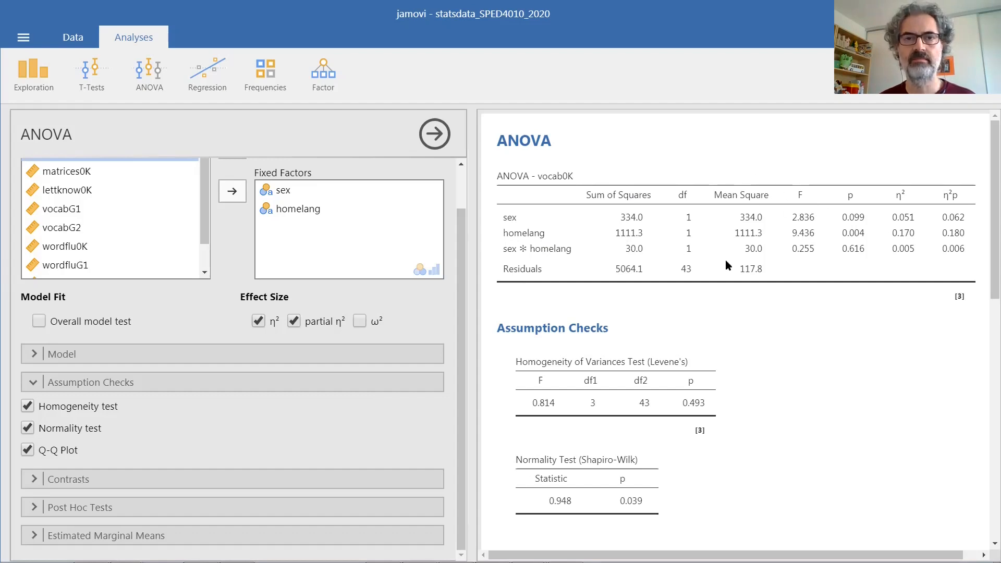
- Add sex and homelang together as Term 1 of the estimated marginal means, and view their plot
left_click(35, 535)
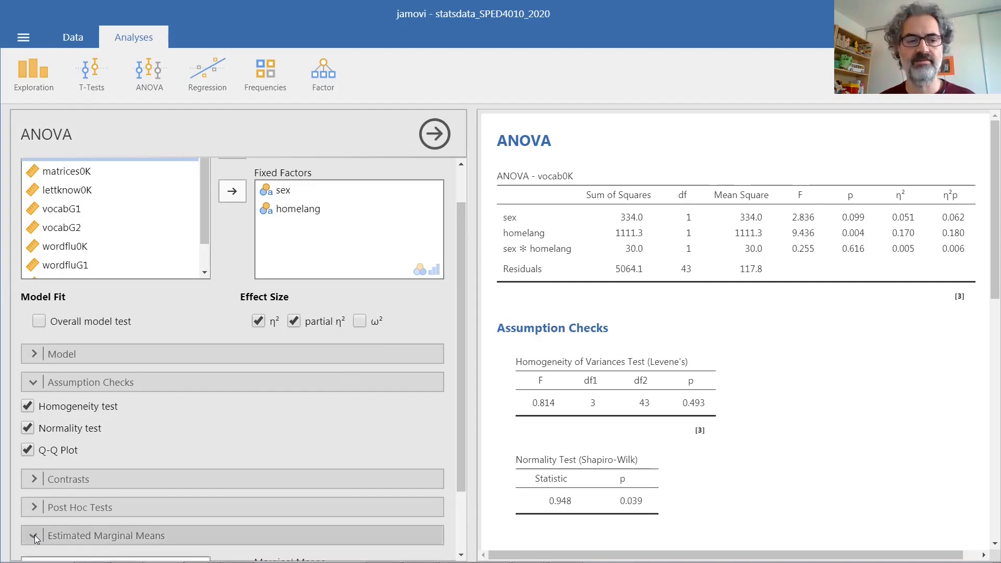
left_click_drag(461, 270, 477, 390)
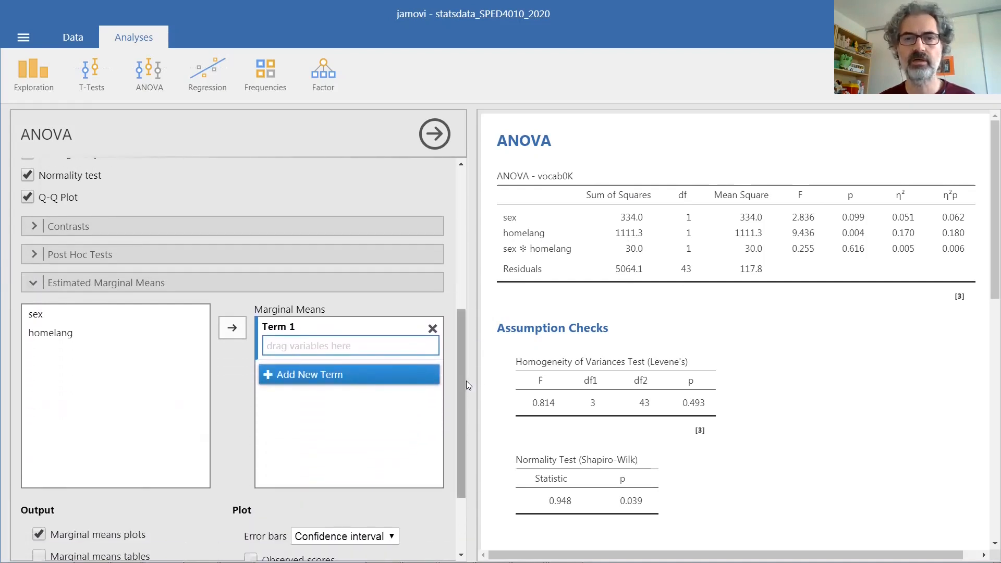
left_click(177, 311)
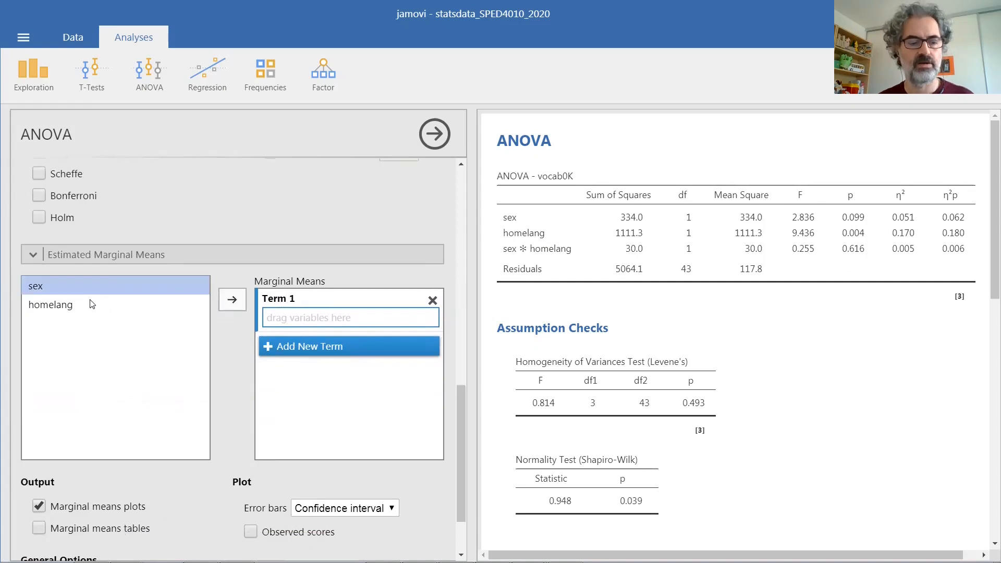
left_click(232, 300)
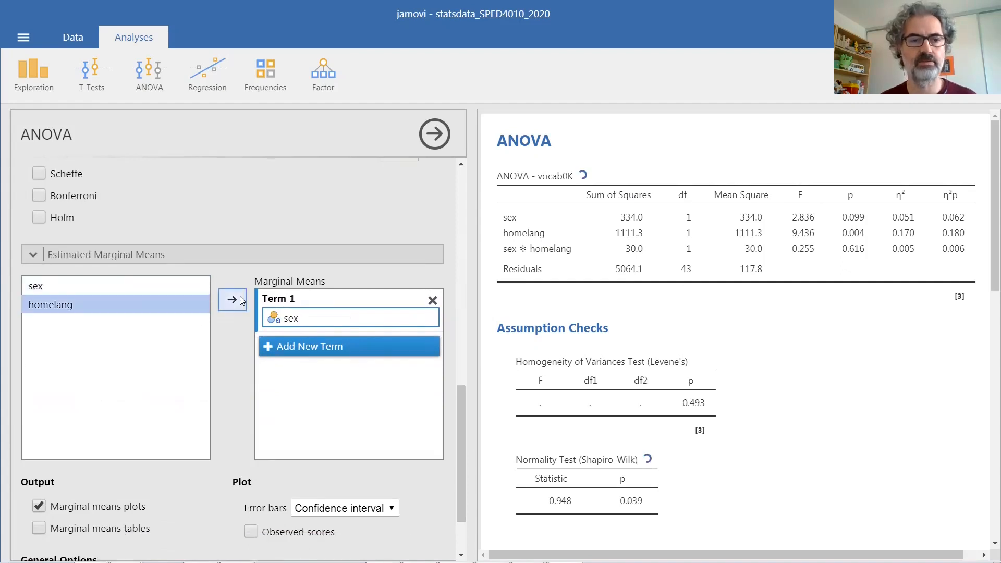
left_click(231, 306)
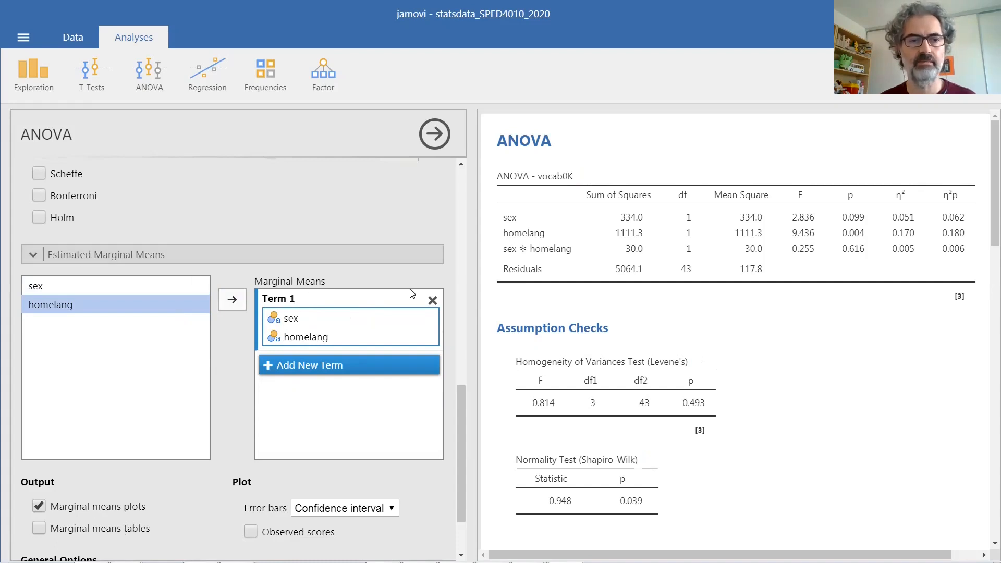
left_click_drag(457, 399, 459, 418)
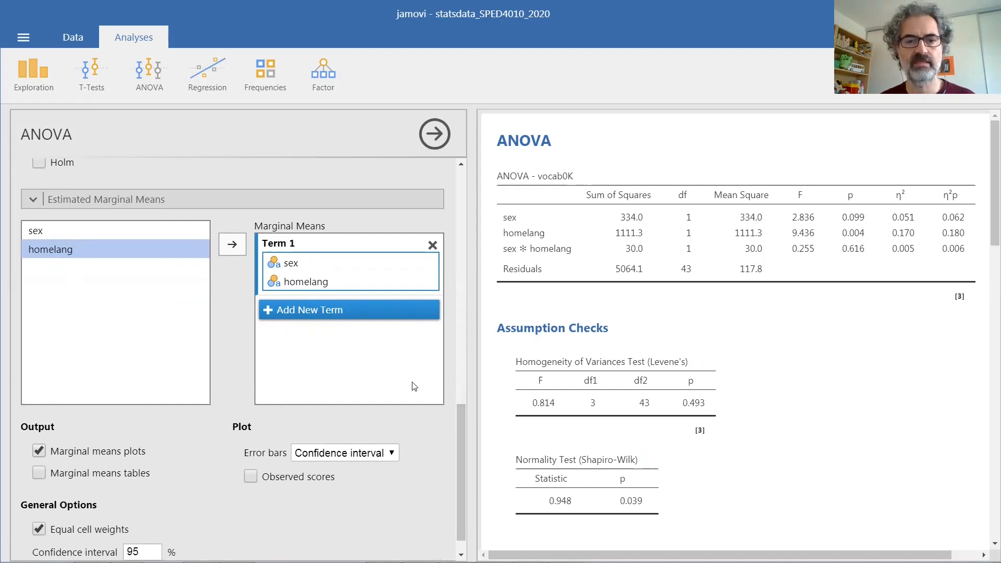
left_click_drag(461, 442, 460, 463)
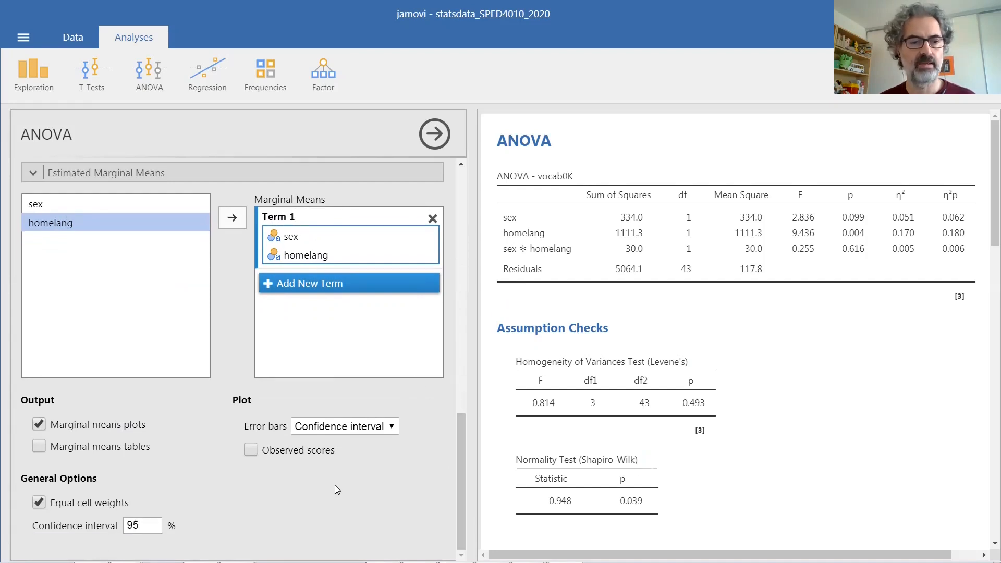
left_click_drag(987, 241, 987, 455)
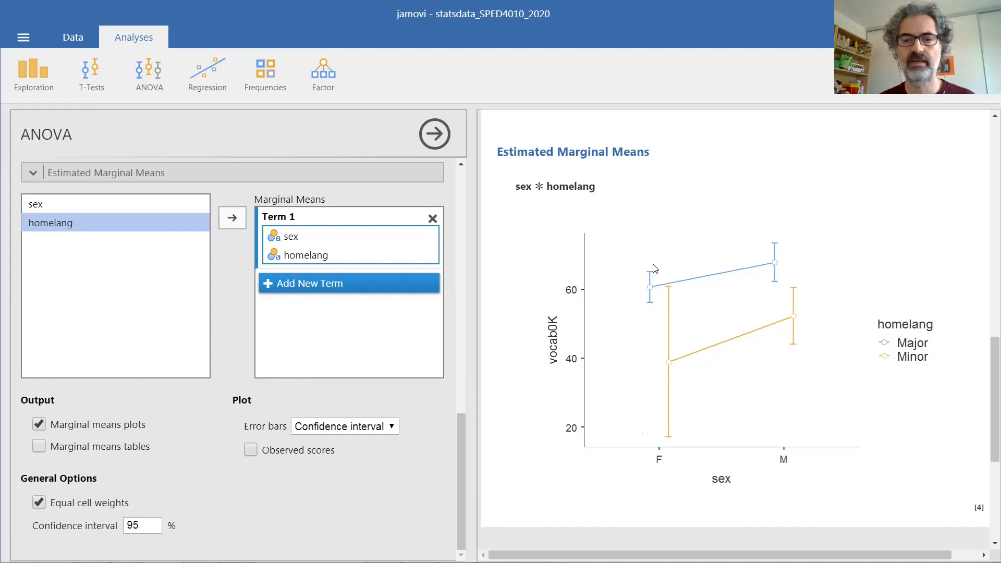
- Try homelang ahead of sex in marginal means Term 1, and restore the order to sex, homelang
left_click(293, 240)
left_click_drag(294, 240, 303, 261)
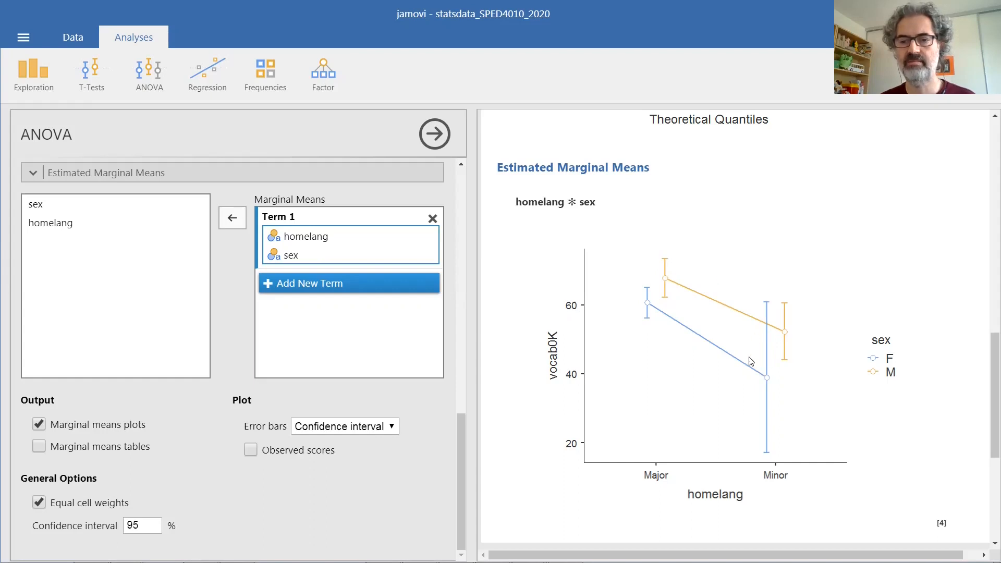
left_click(299, 243)
left_click_drag(289, 236, 300, 261)
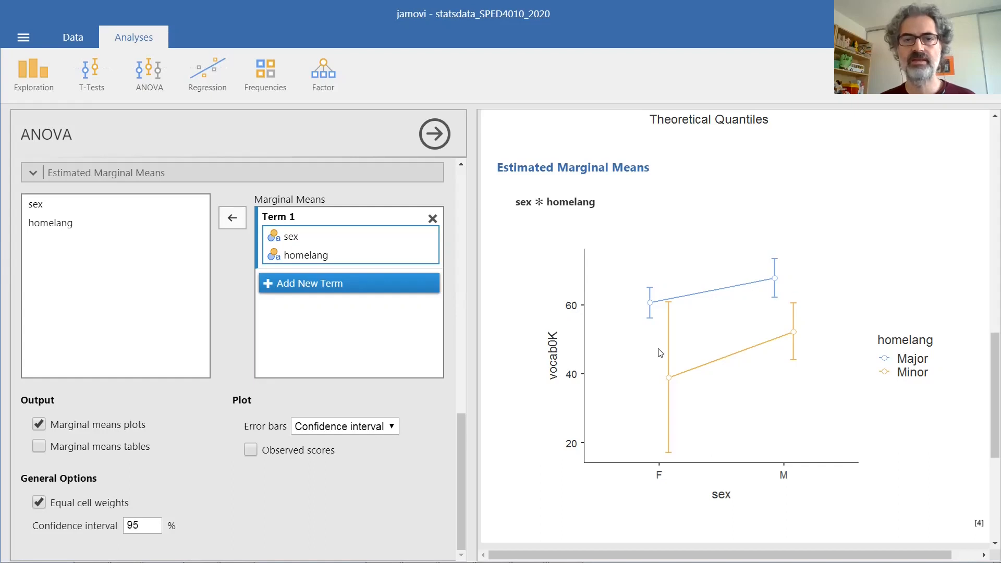
- Review the ANOVA results table, and look through the data columns as far as wordfluPT
left_click_drag(993, 383, 986, 148)
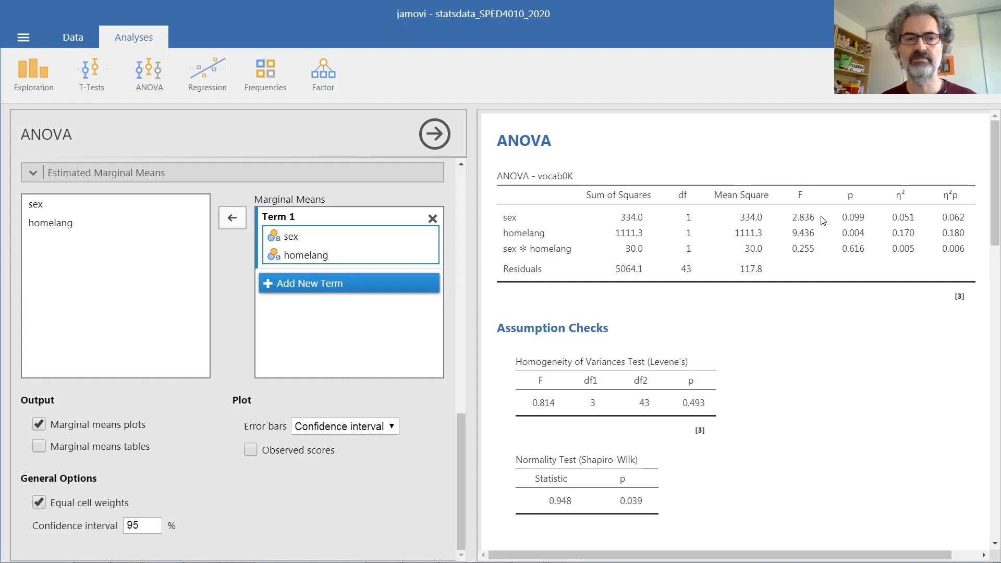
left_click(73, 37)
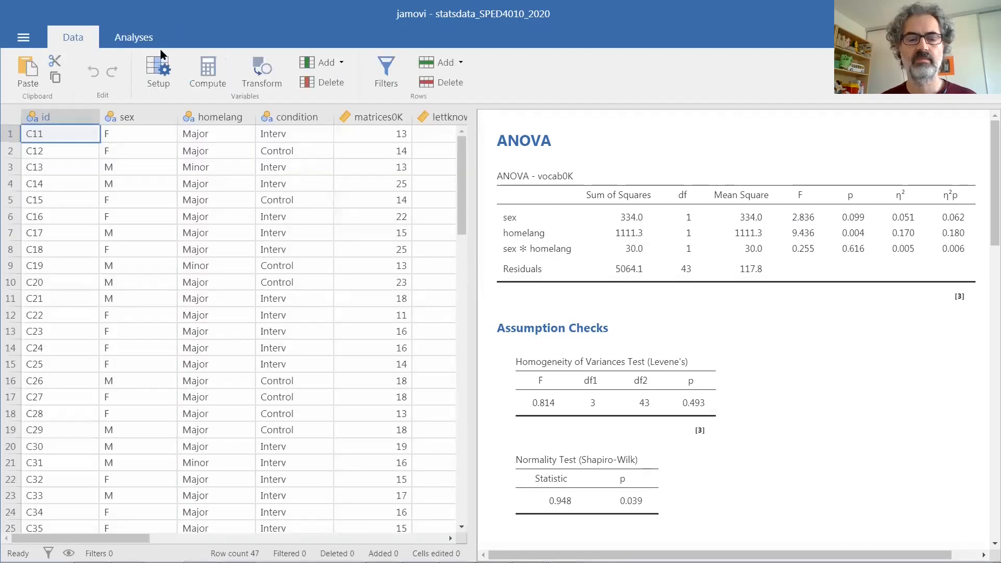
left_click_drag(139, 541, 207, 541)
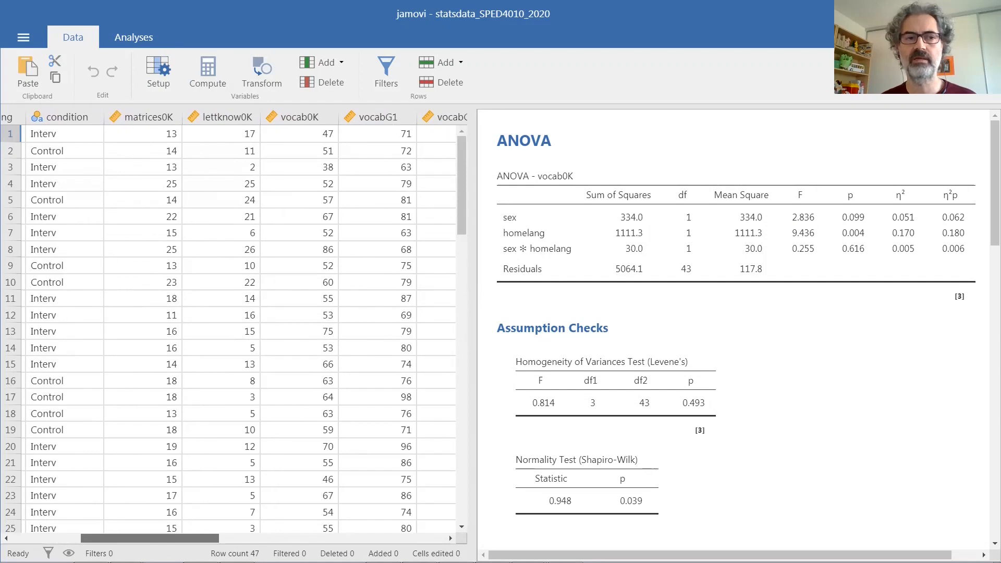
left_click_drag(150, 537, 261, 538)
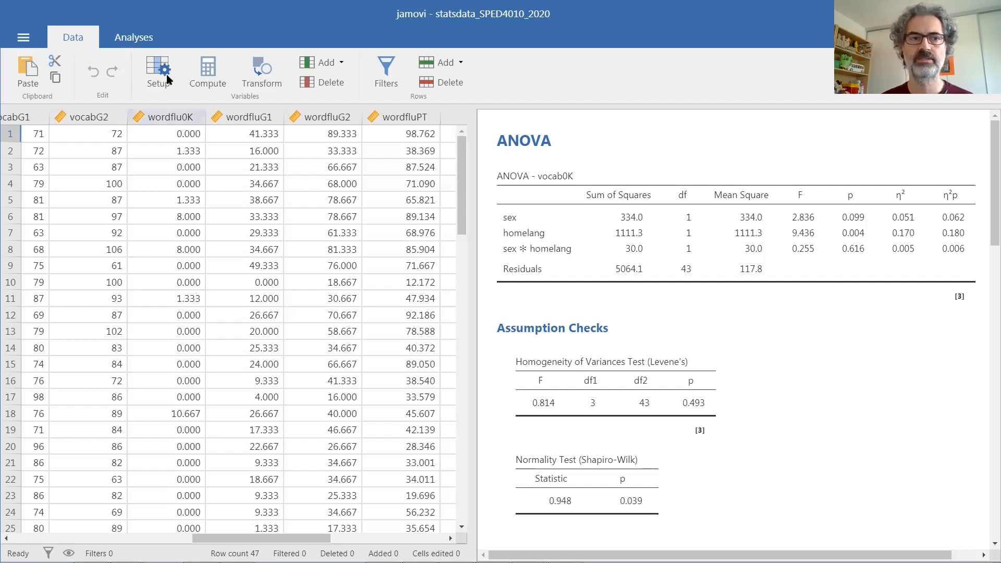
- Start a new Repeated Measures ANOVA
left_click(140, 45)
left_click(144, 77)
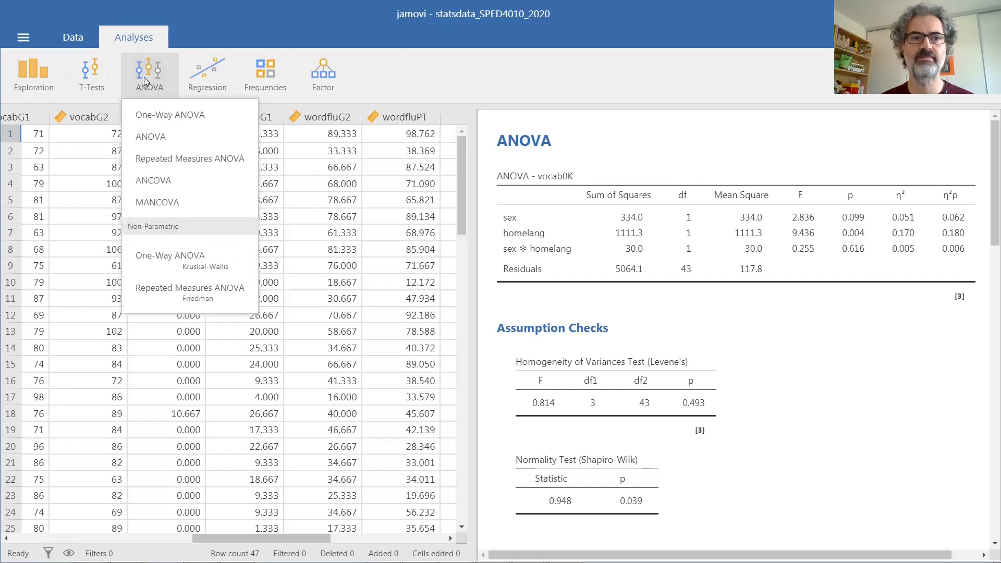
left_click(167, 159)
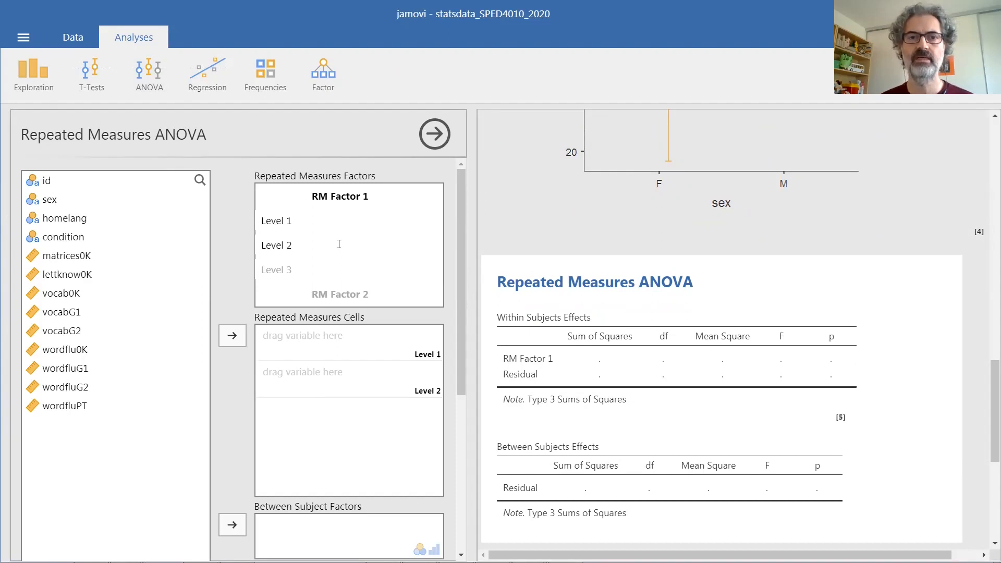
- Look through the data columns from id to wordfluPT, and return to the Repeated Measures ANOVA setup
left_click(79, 41)
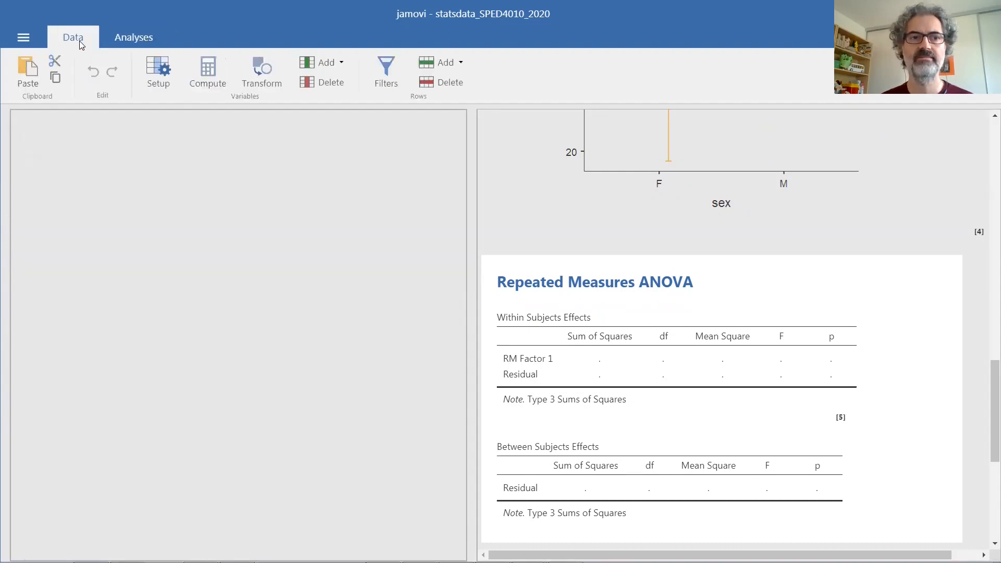
left_click_drag(207, 538, 5, 543)
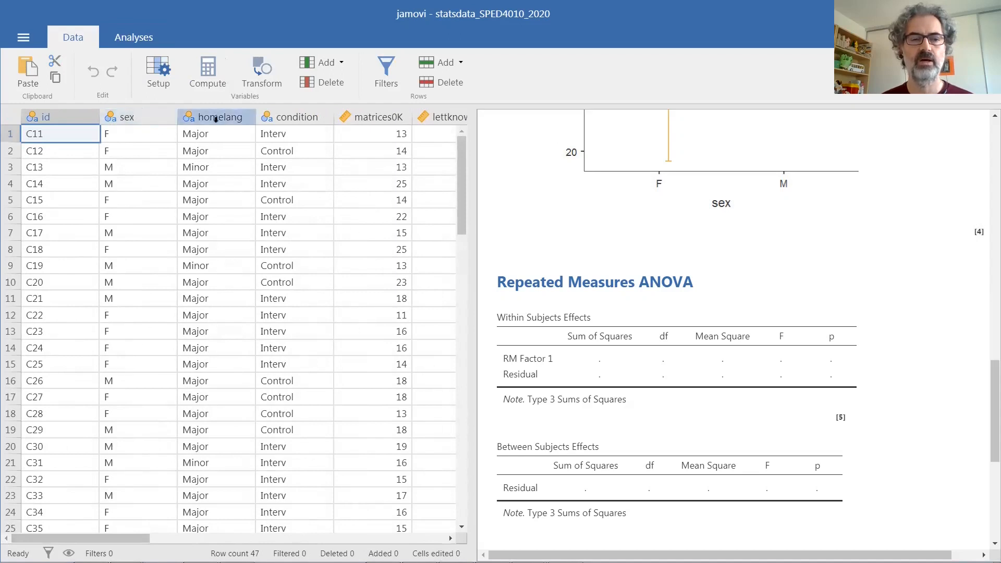
left_click_drag(141, 539, 232, 542)
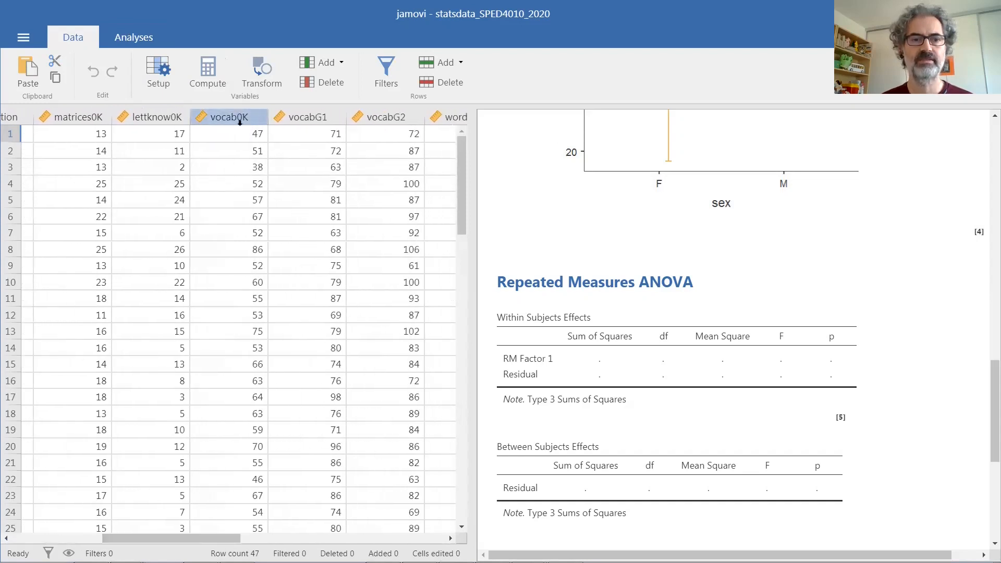
left_click_drag(199, 537, 106, 540)
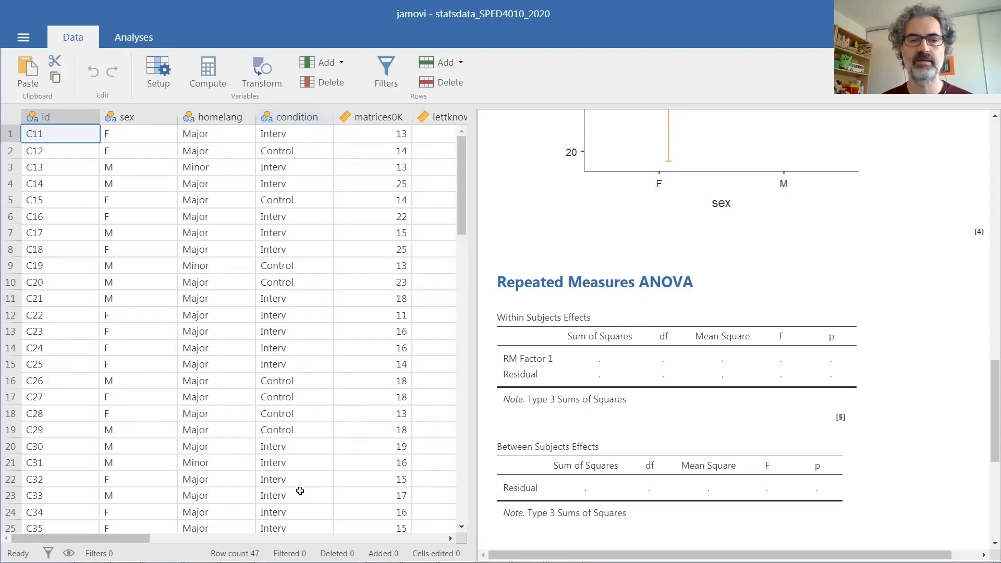
left_click_drag(145, 540, 335, 545)
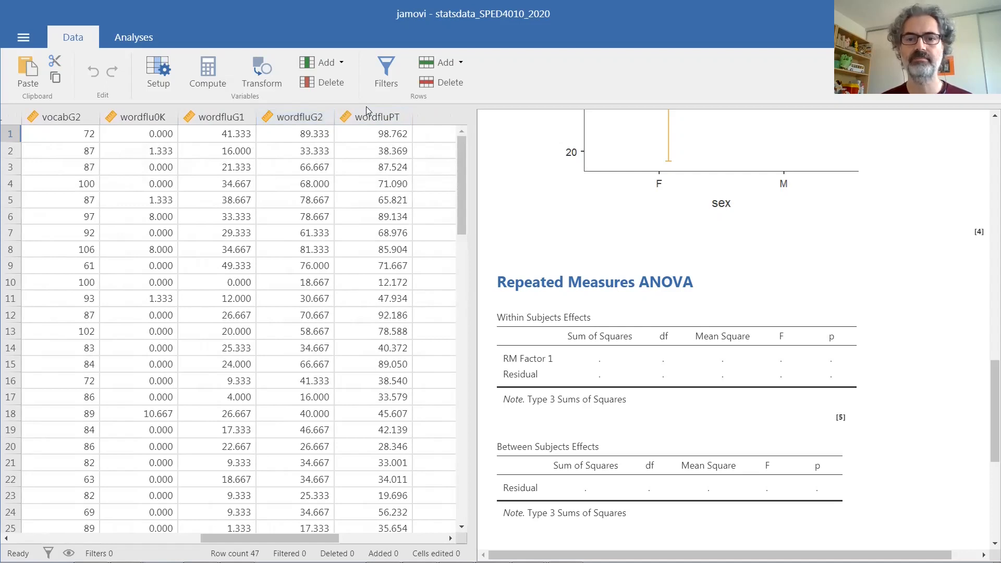
left_click(571, 294)
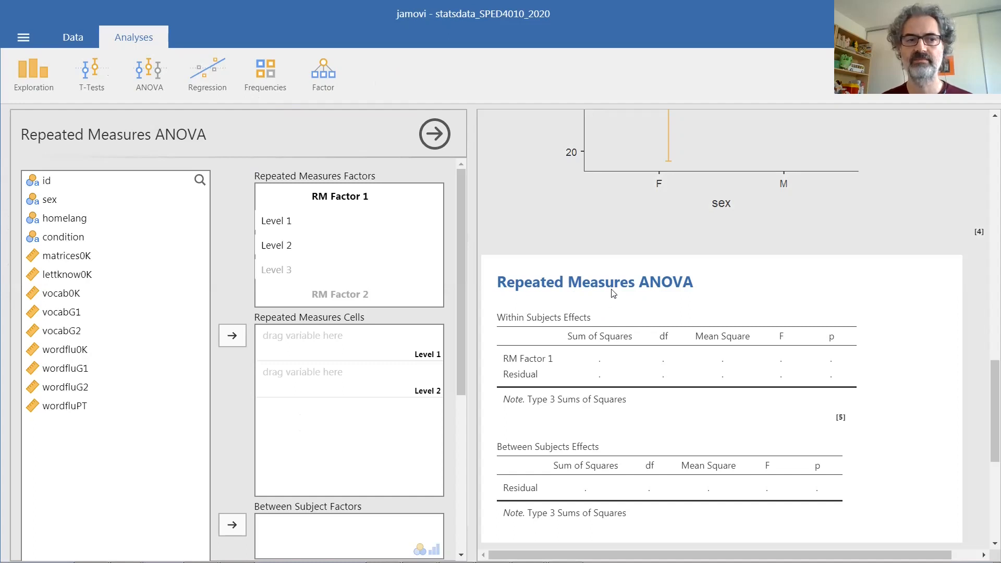
- Rename the first repeated measures factor as Time
left_click(335, 201)
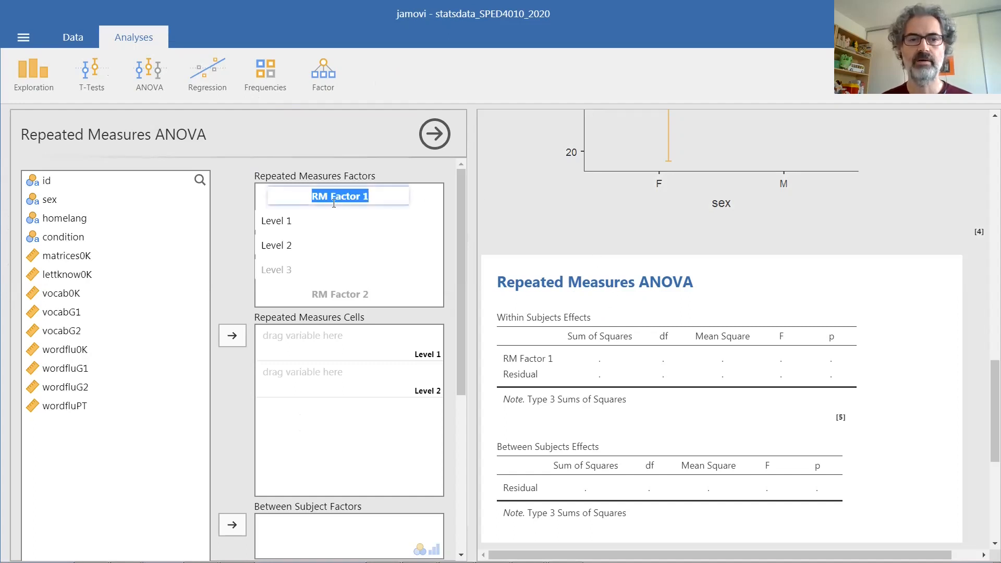
left_click(367, 198)
double_click(353, 197)
double_click(374, 197)
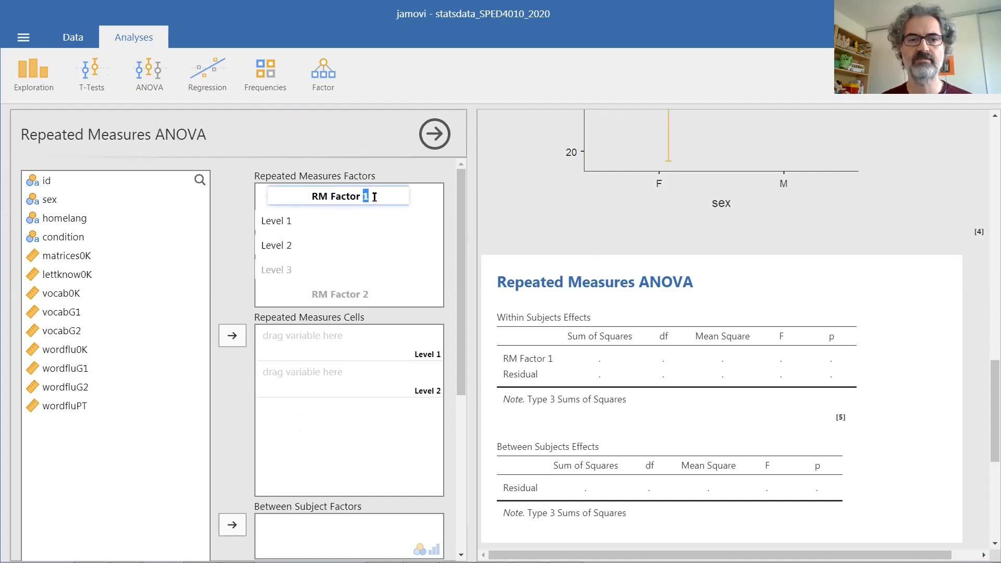
triple_click(378, 197)
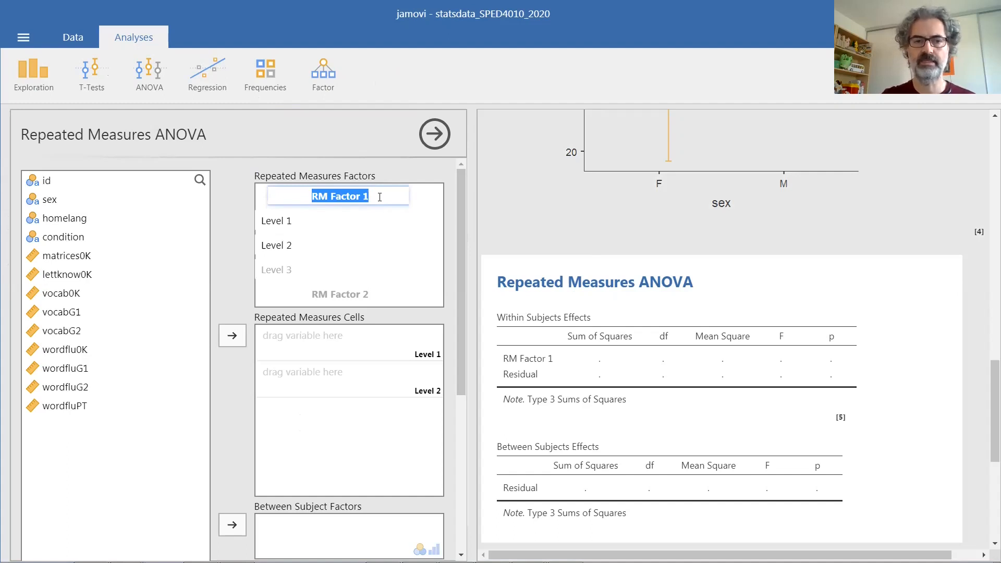
key("BackSpace")
type("Time")
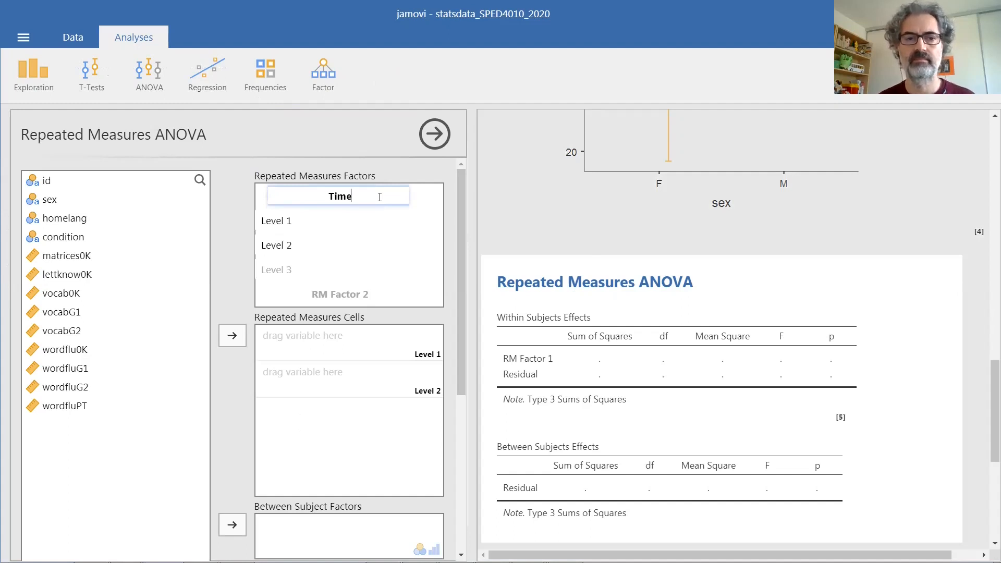
- Name the two levels of the Time factor "Before intervention" and "After intervention"
left_click(298, 220)
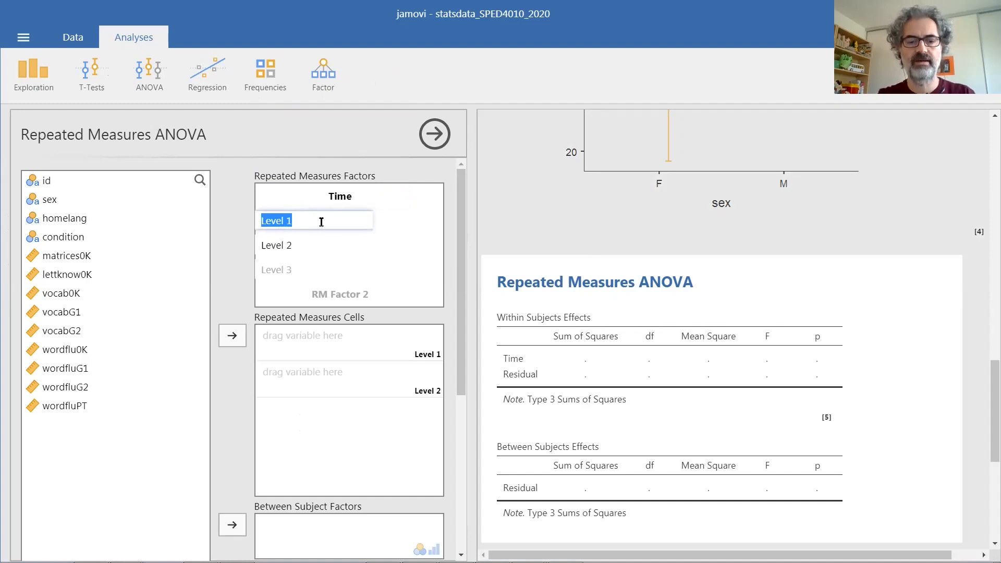
type("Before intervention")
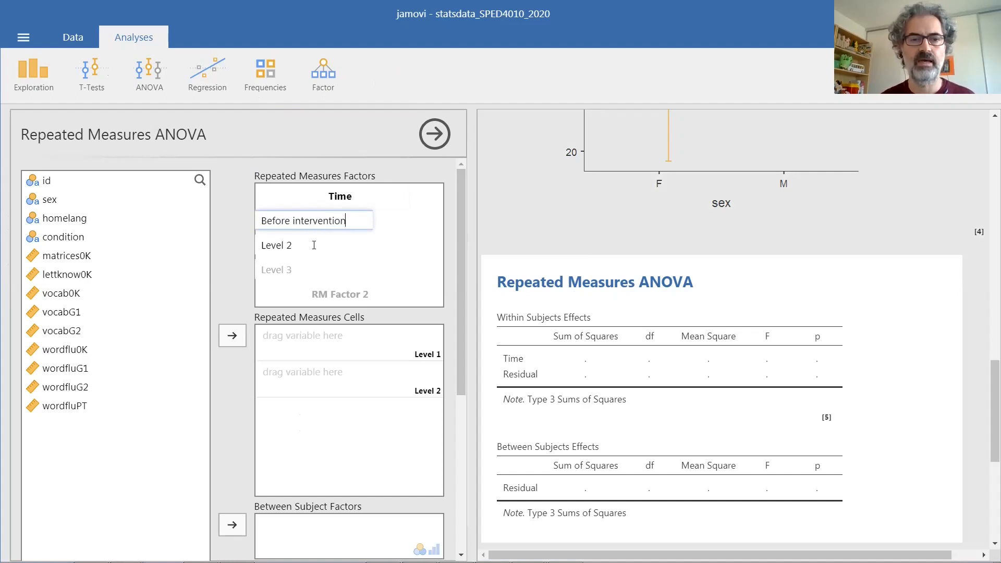
left_click(314, 245)
type("Af")
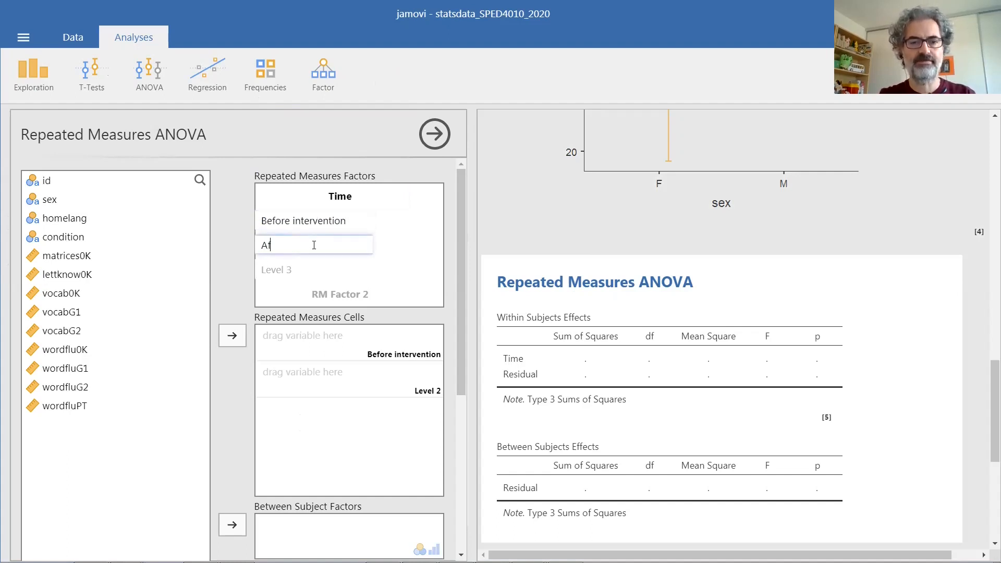
type("ter intervention")
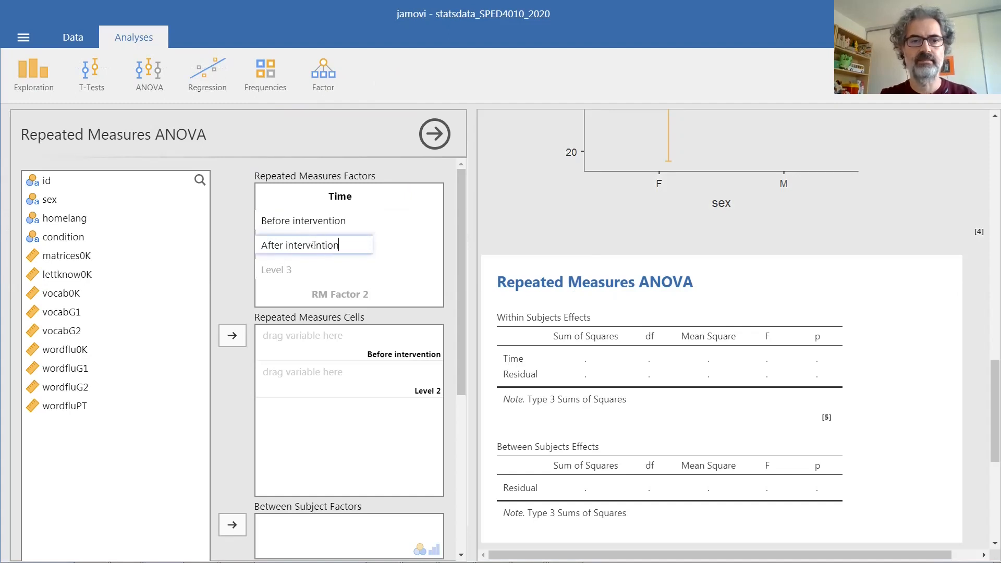
left_click(446, 244)
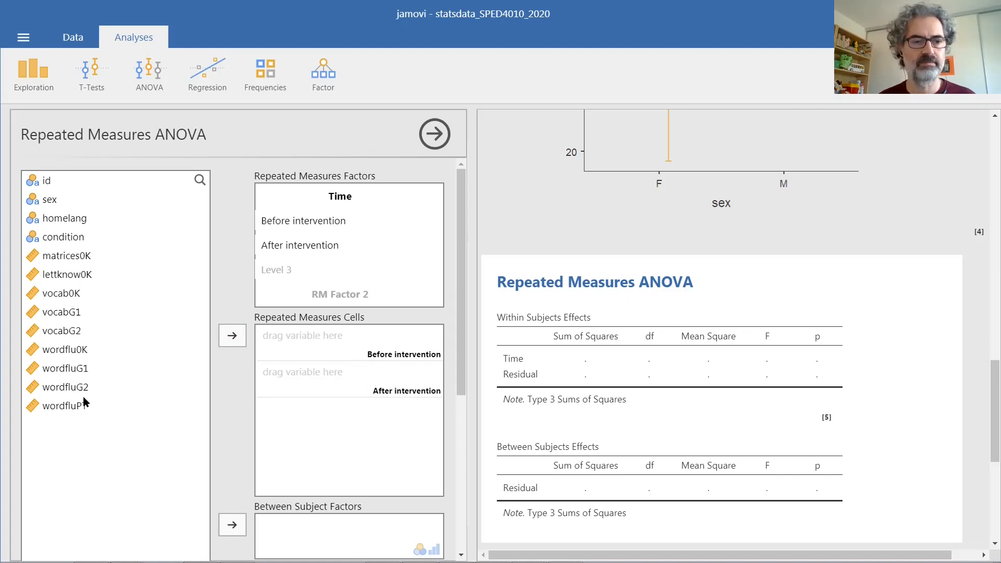
- Assign wordfluG2 to the Before intervention cell and wordfluPT to the After intervention cell
left_click(57, 389)
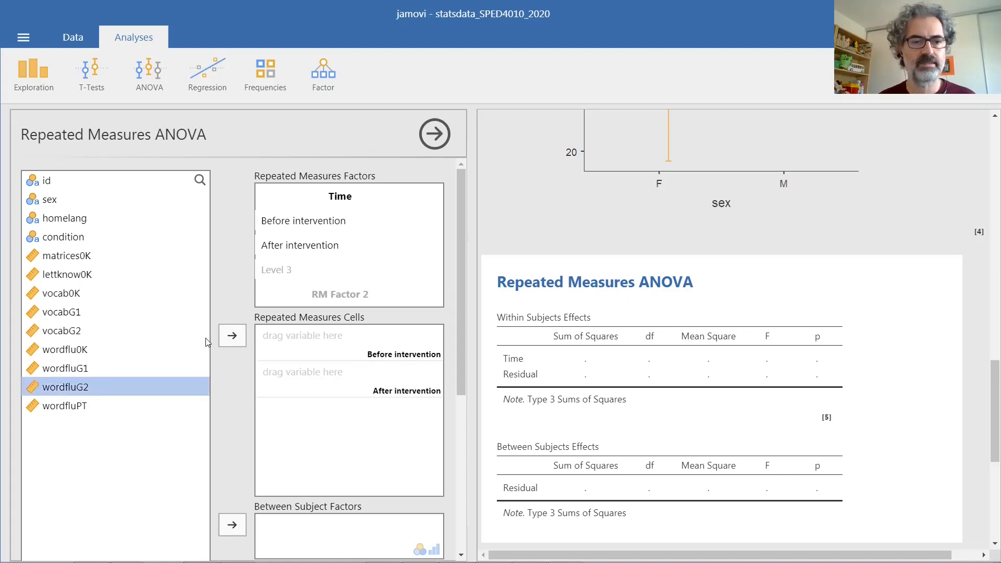
left_click(232, 335)
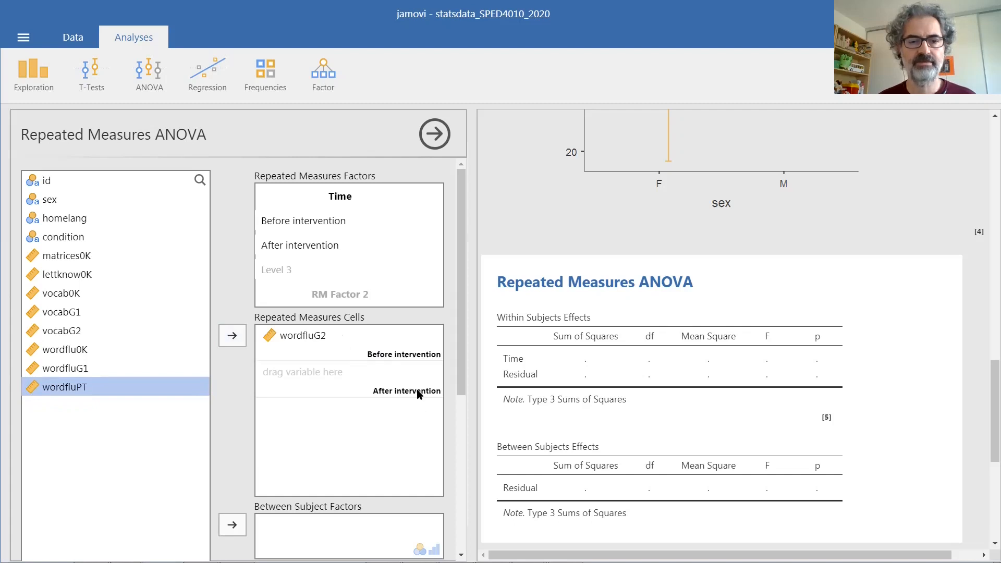
left_click(230, 335)
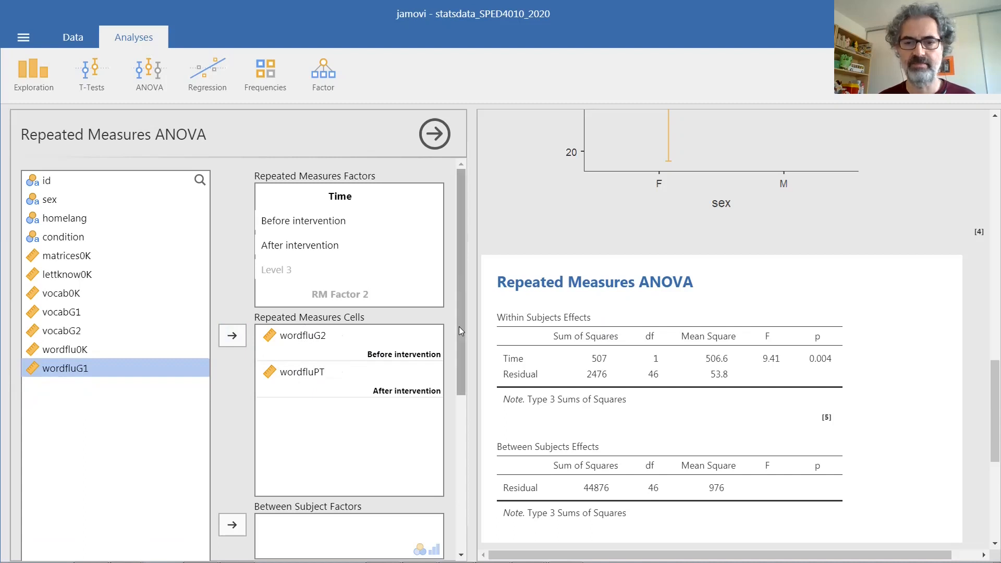
left_click_drag(460, 327, 460, 326)
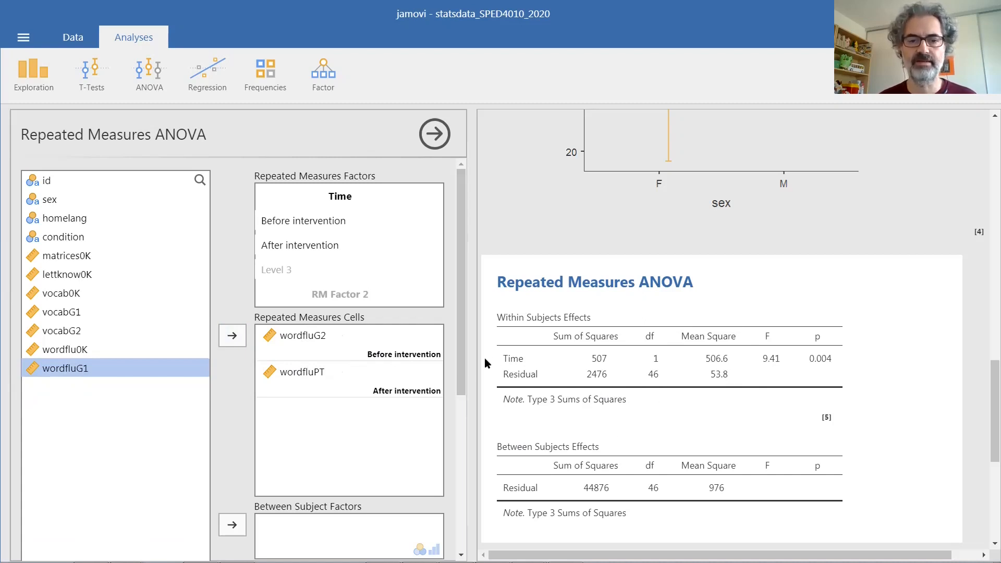
- Add condition as a between subject factor of the repeated measures ANOVA
left_click_drag(461, 386, 464, 394)
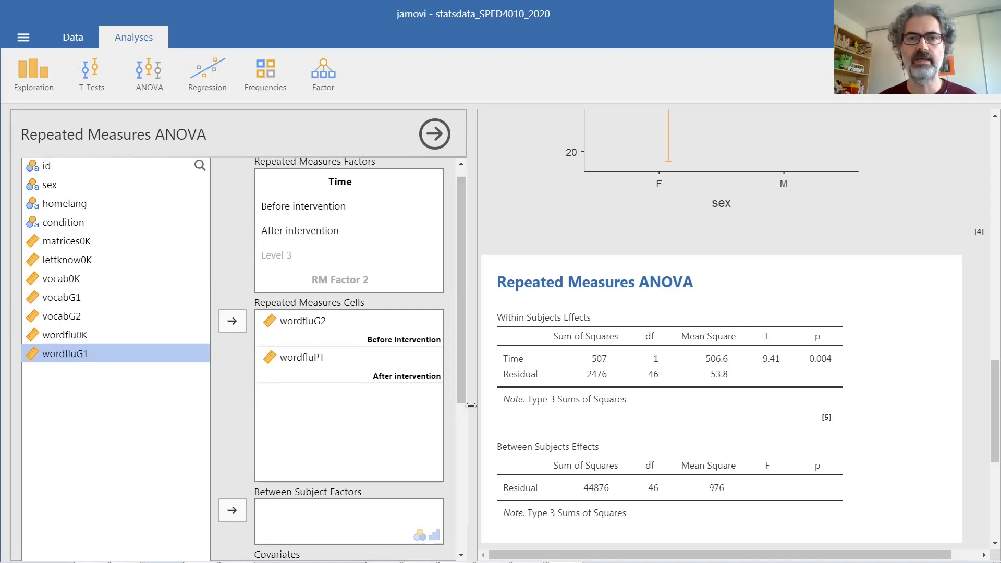
left_click(67, 224)
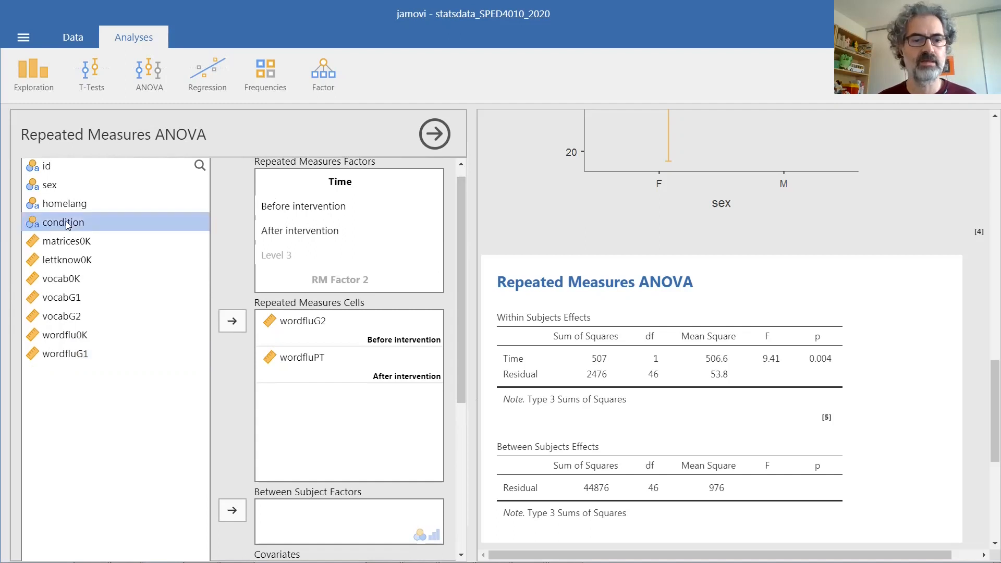
left_click(233, 510)
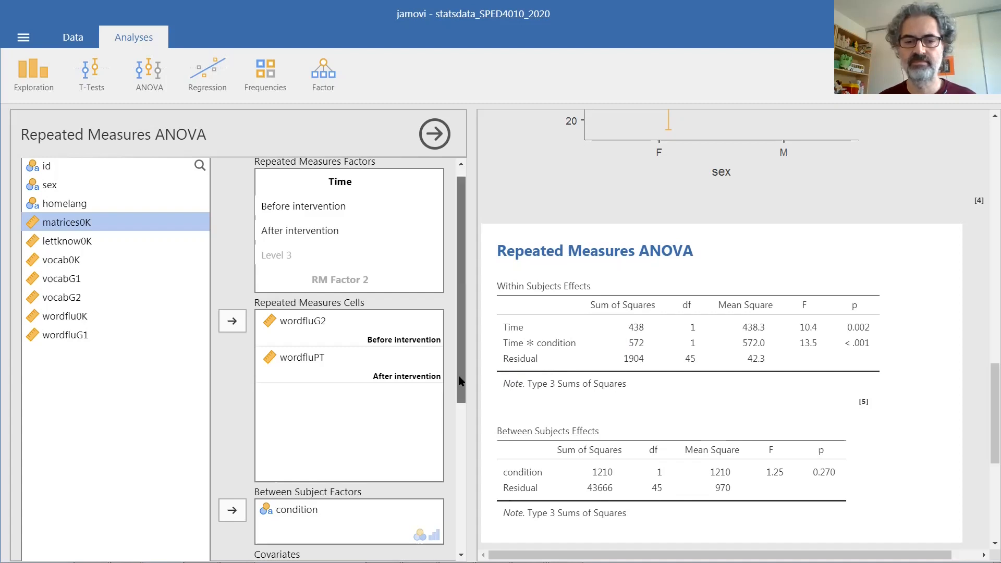
- Enable the homogeneity test and sphericity tests with the Huynh-Feldt correction, and view the assumption results
left_click_drag(460, 382, 460, 527)
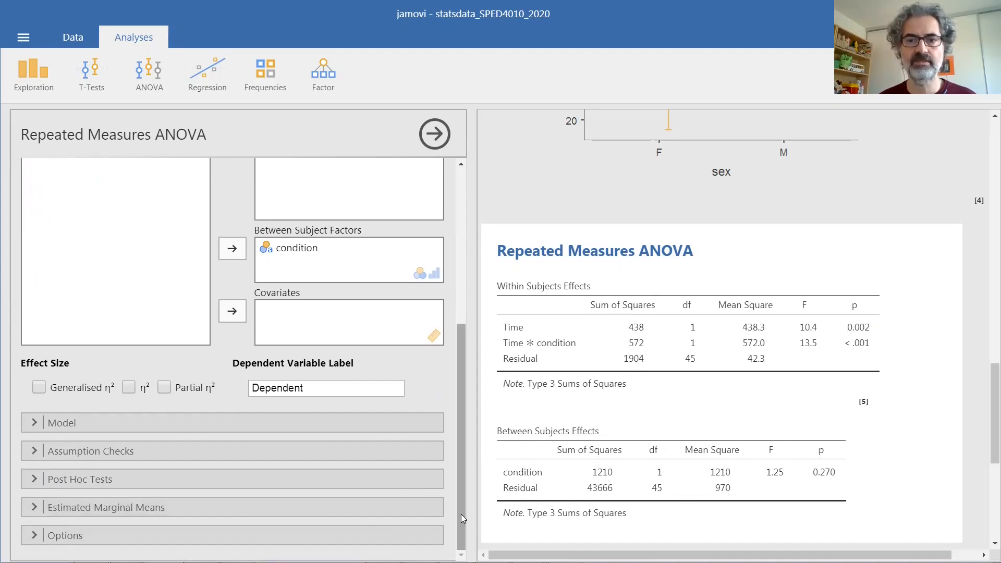
left_click(35, 449)
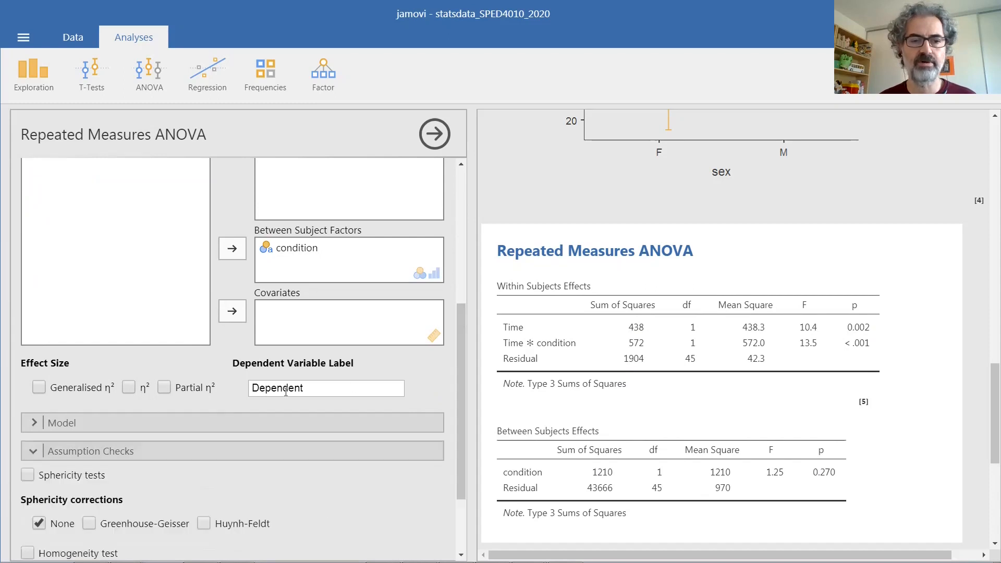
left_click_drag(458, 398, 461, 480)
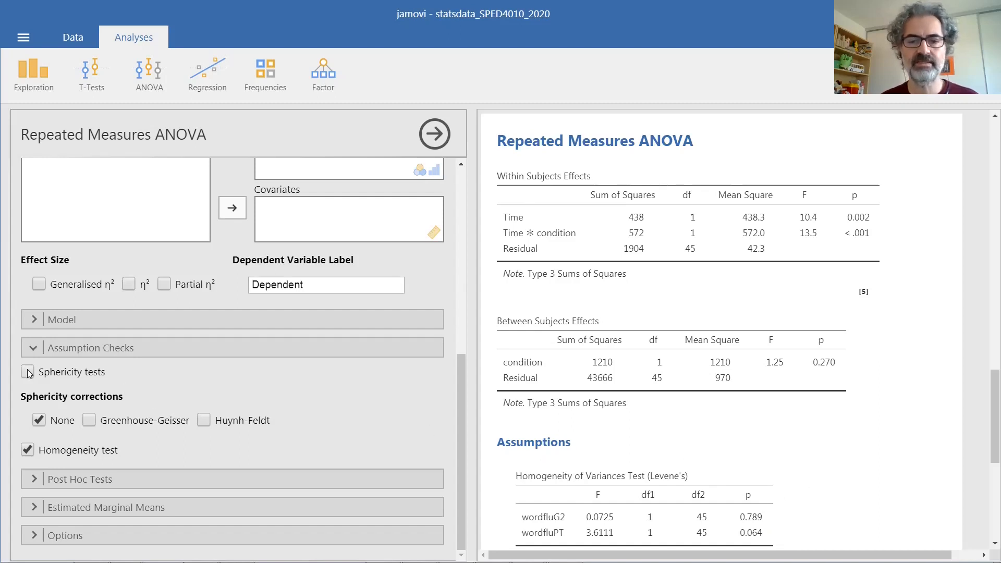
left_click_drag(985, 395, 986, 428)
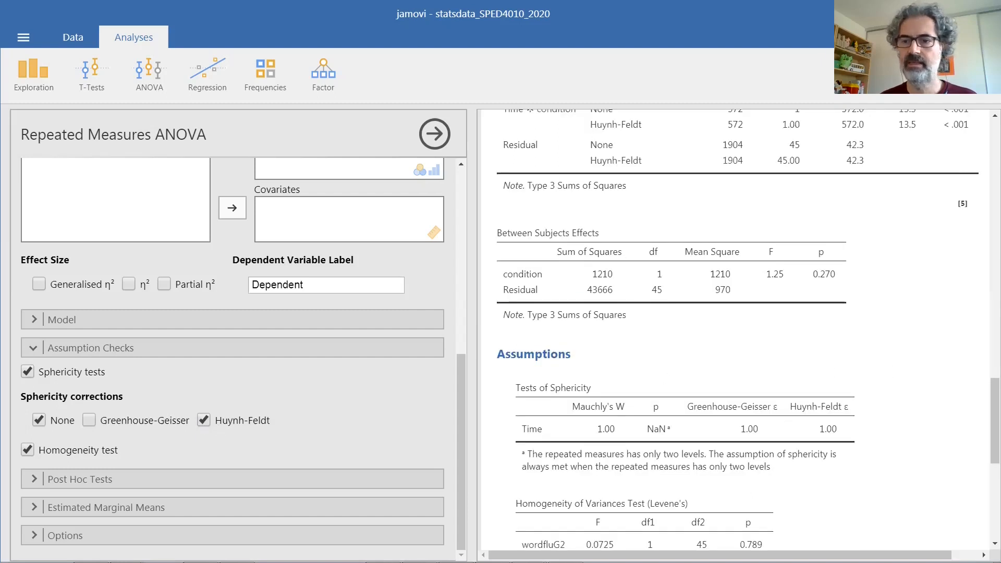
- Review the corrected within subjects table, and set the sphericity correction back to None without Huynh-Feldt
left_click_drag(987, 414, 985, 391)
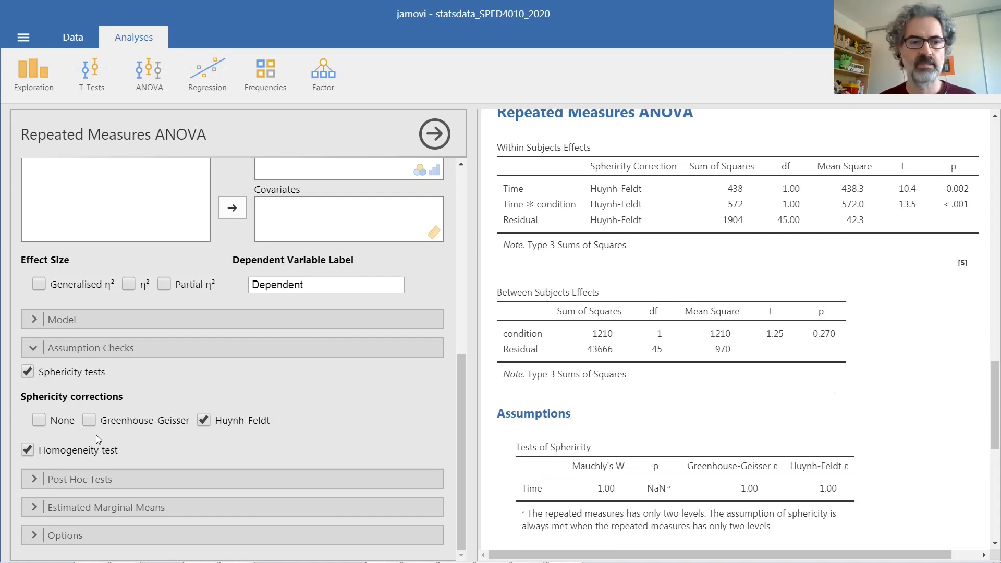
left_click(40, 420)
left_click(203, 420)
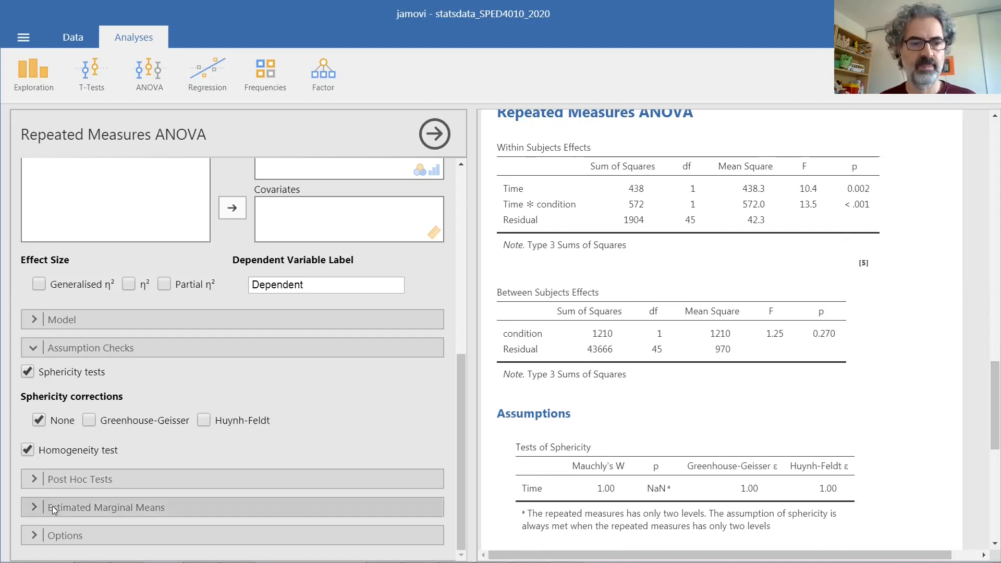
- Add Time and condition together as Term 1 of the estimated marginal means
left_click(32, 507)
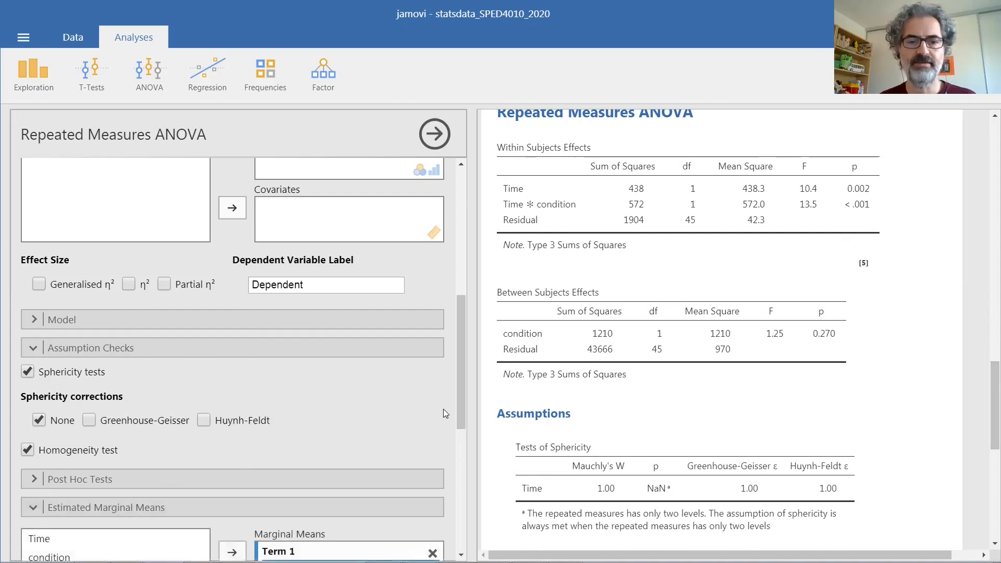
scroll(464, 412, "down", 1)
scroll(466, 416, "down", 5)
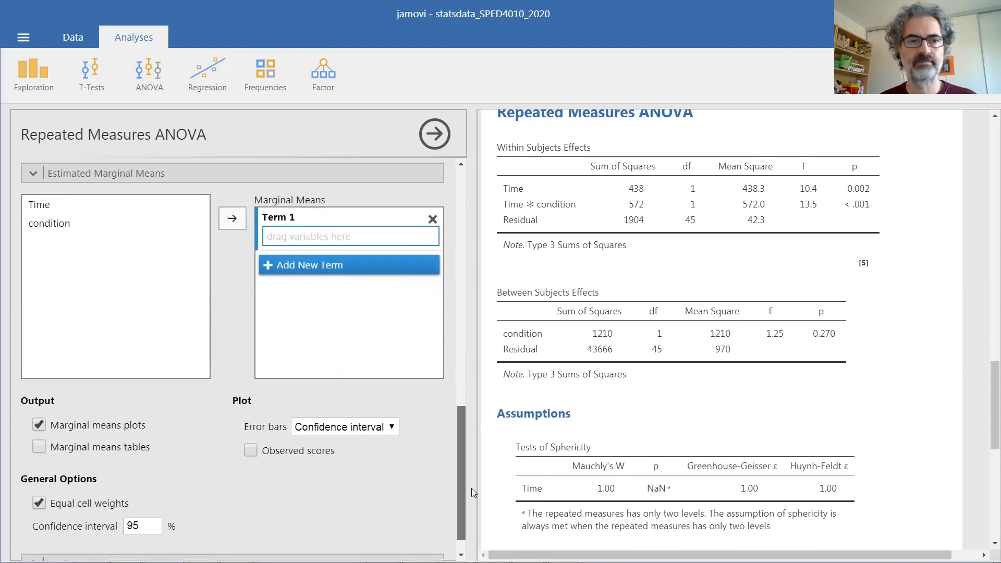
left_click(46, 206)
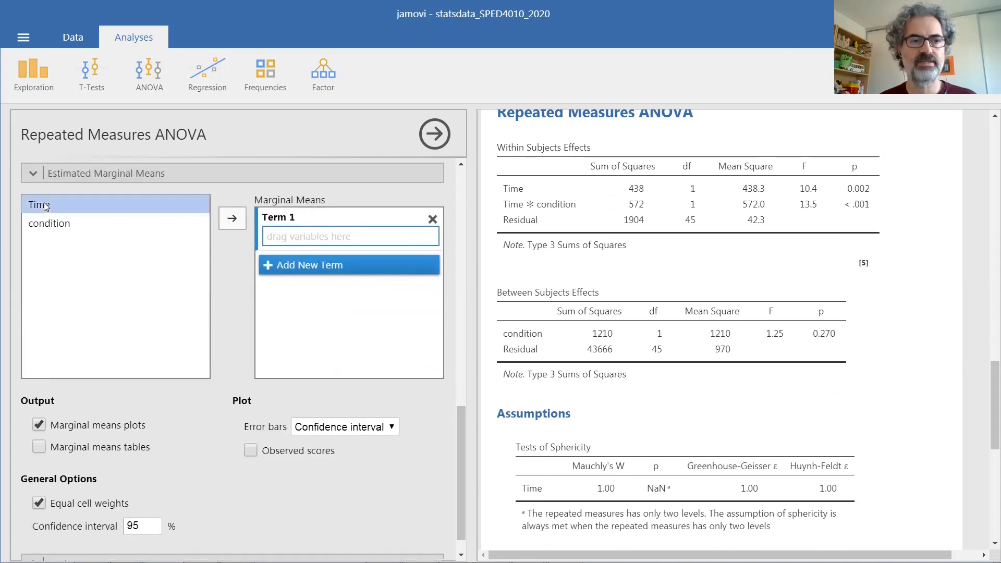
left_click(232, 219)
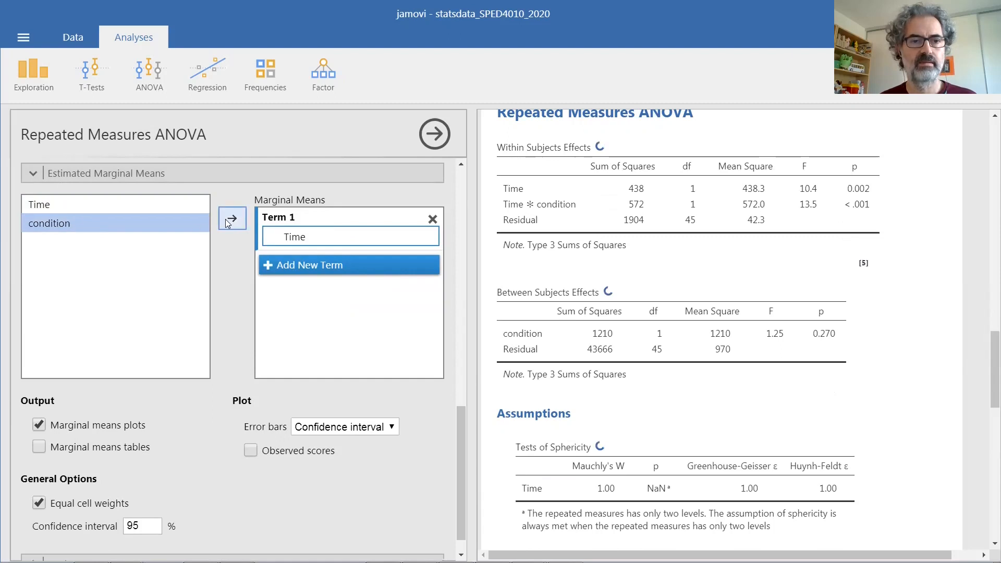
left_click(226, 219)
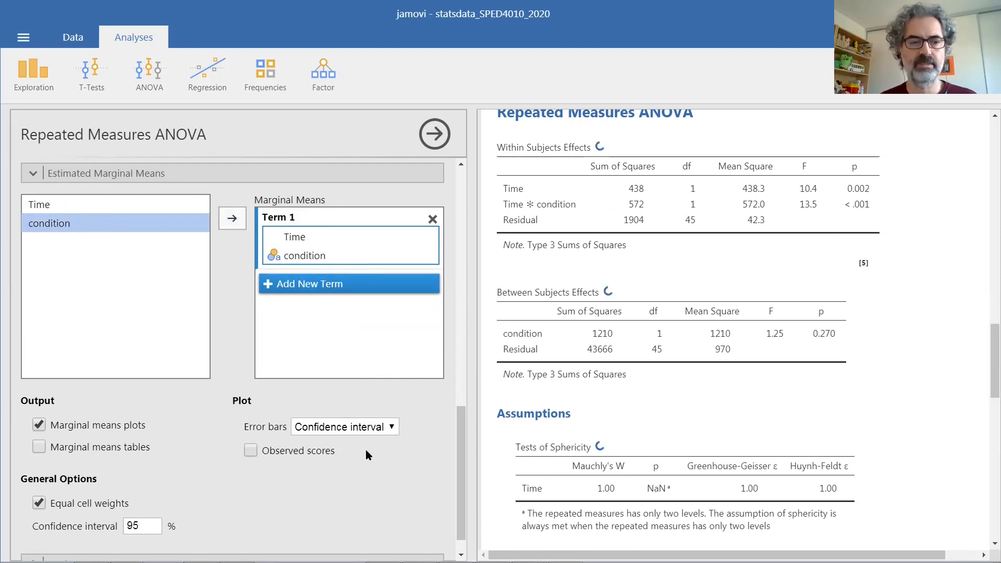
- View the Time ✻ condition marginal means plot, and add the Time ✻ condition interaction to the post hoc tests
left_click_drag(986, 346, 987, 437)
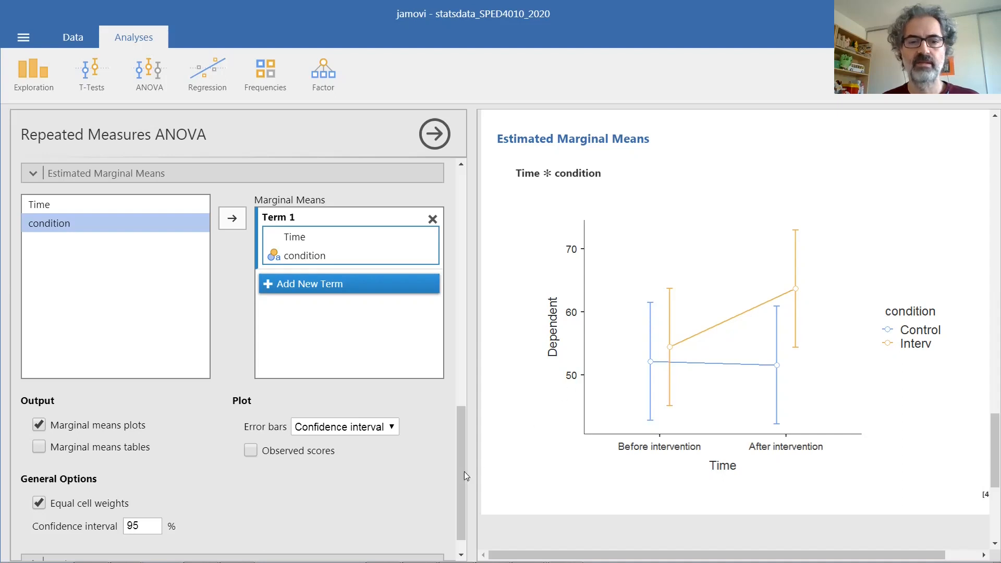
left_click_drag(461, 472, 465, 439)
scroll(352, 393, "up", 3)
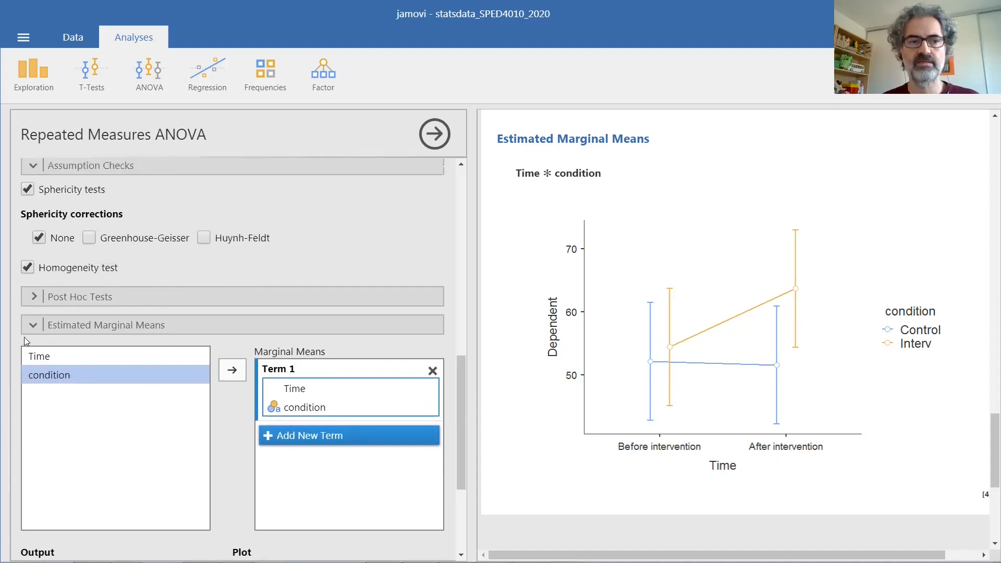
left_click(36, 297)
left_click_drag(464, 347, 466, 376)
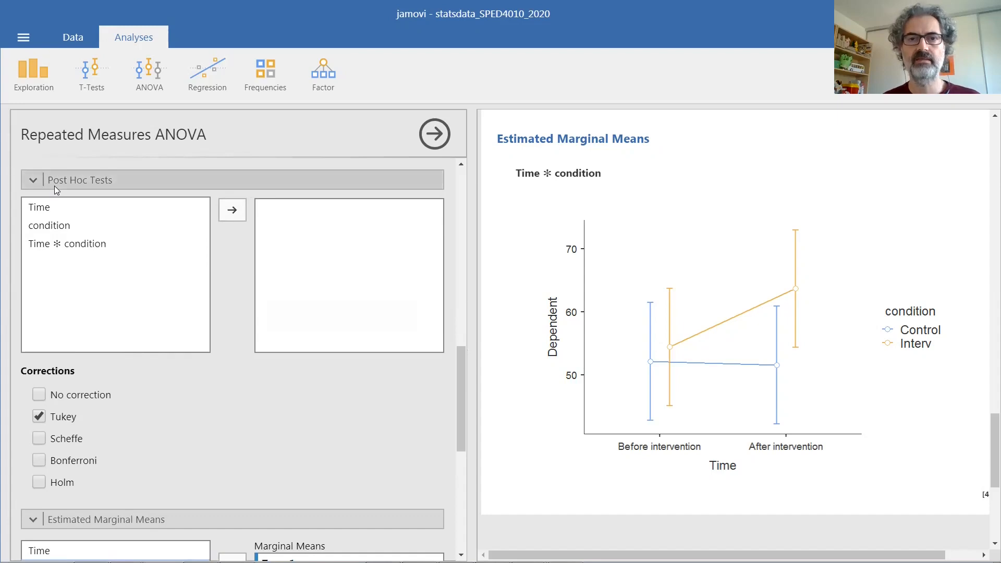
left_click(69, 244)
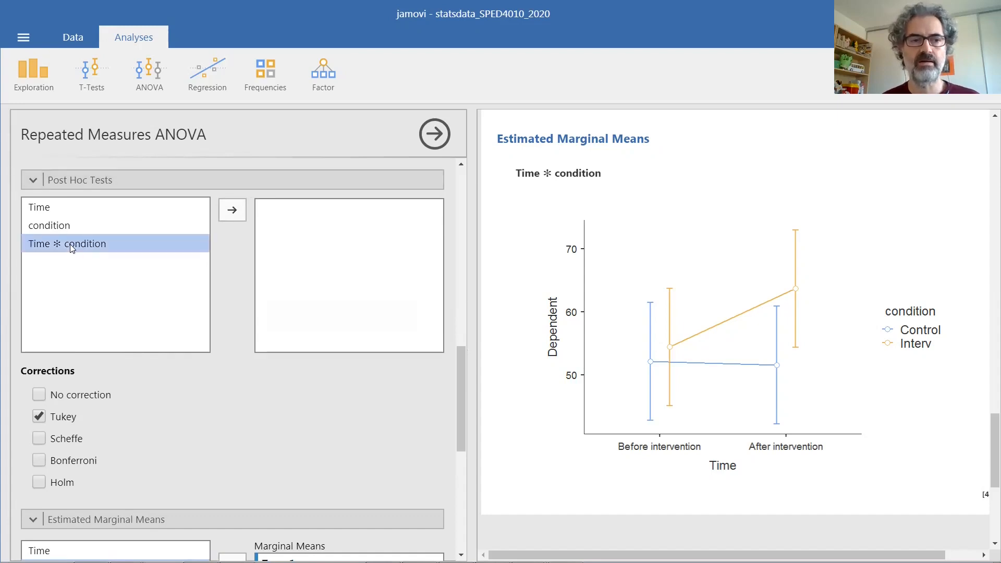
left_click(233, 210)
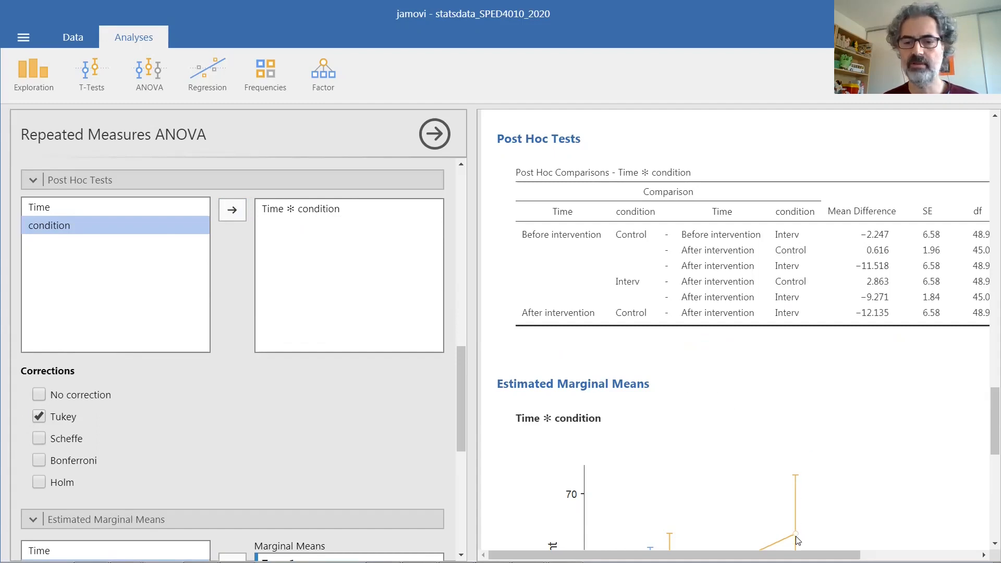
- Examine the mean differences and Tukey p-values of the Time ✻ condition post hoc comparisons alongside the marginal means plot
left_click_drag(798, 556, 829, 555)
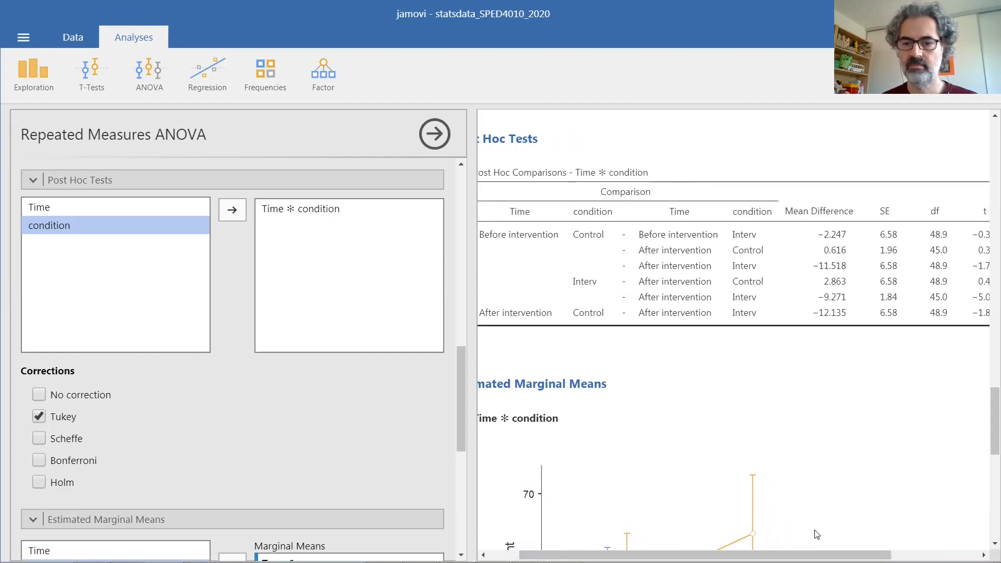
mouse_move(810, 555)
left_mouse_down()
mouse_move(872, 555)
mouse_move(803, 555)
left_mouse_up()
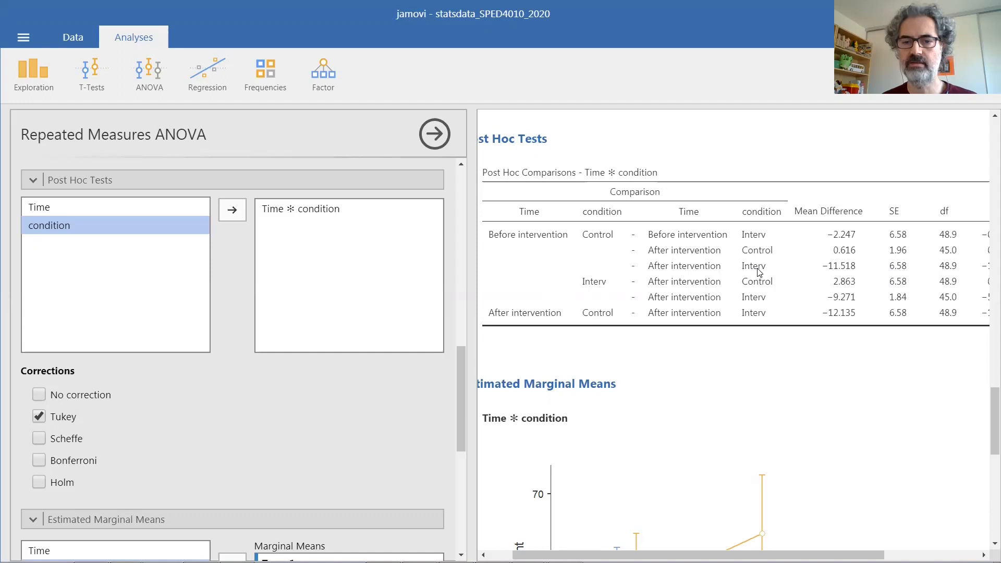
left_click_drag(730, 556, 794, 556)
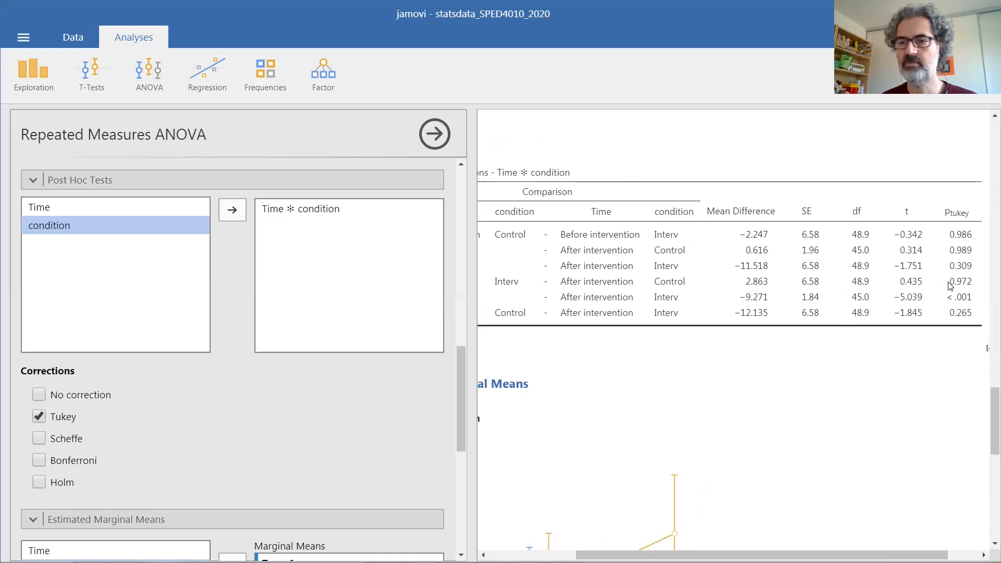
left_click_drag(761, 555, 697, 555)
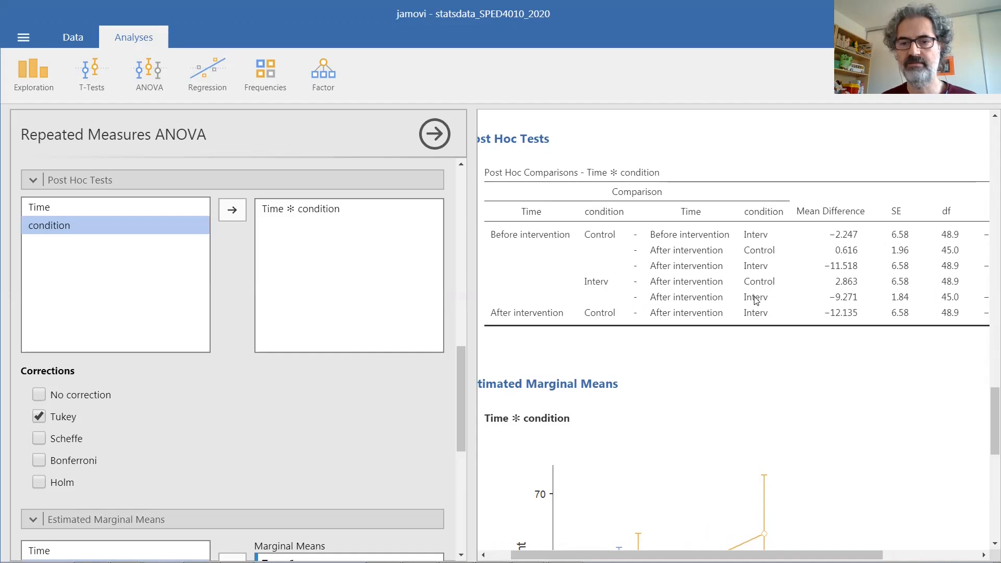
mouse_move(678, 555)
left_mouse_down()
mouse_move(744, 555)
mouse_move(669, 554)
left_mouse_up()
scroll(799, 424, "down", 4)
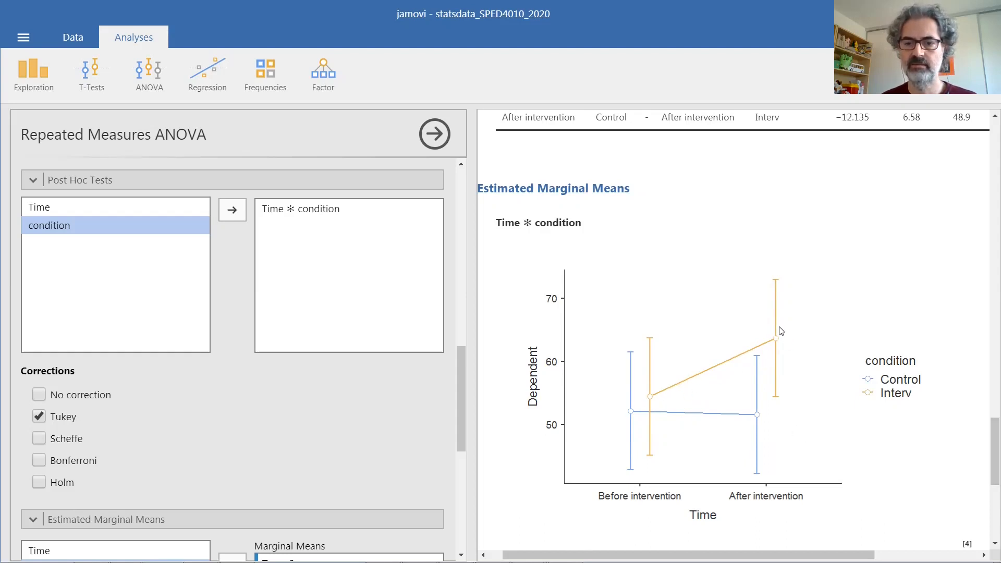
- Enable the partial η² effect size for the repeated measures ANOVA
left_click_drag(987, 469, 985, 323)
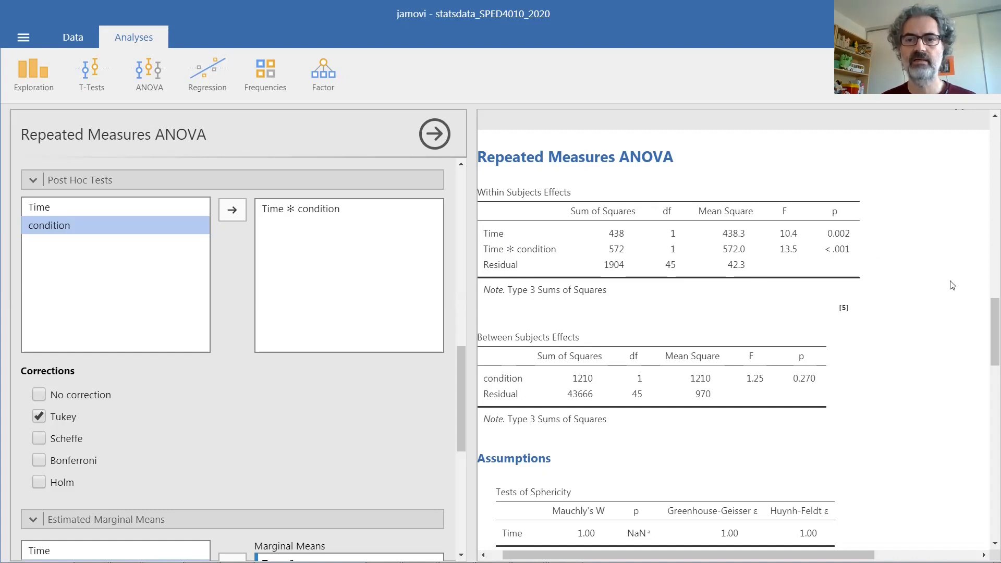
left_click_drag(459, 389, 465, 293)
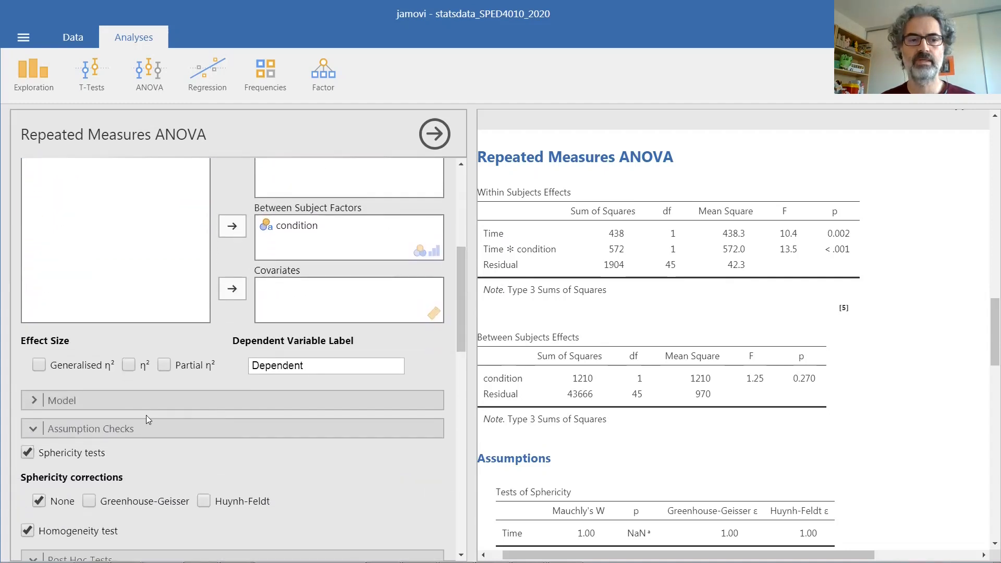
left_click(165, 365)
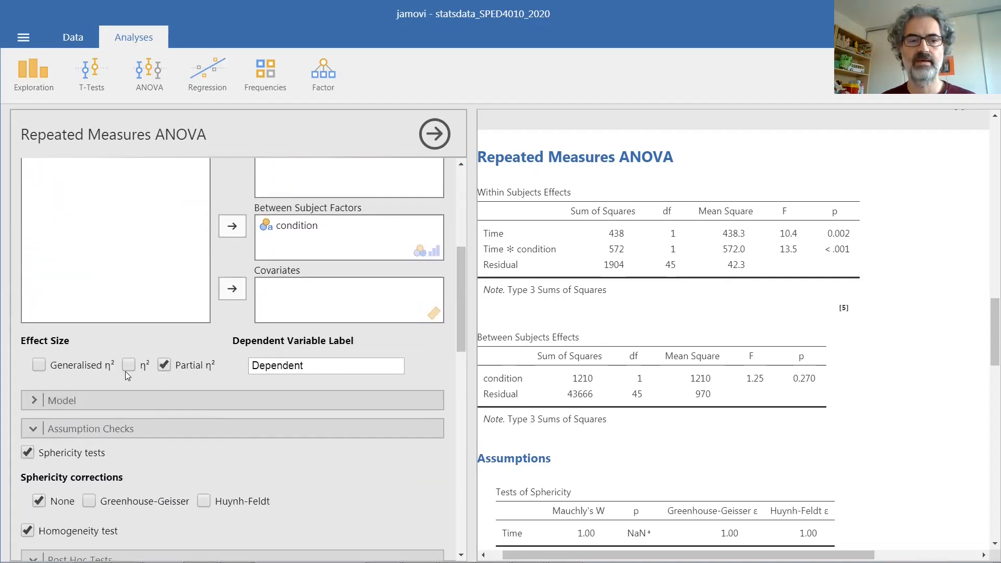